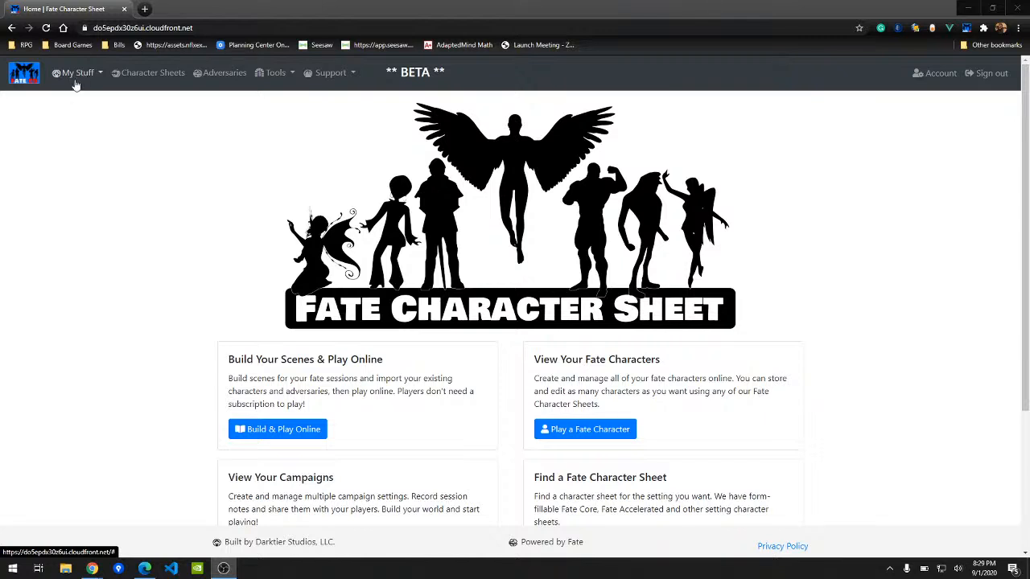
Step: Open the Fate of D&D scene for play from your saved scenes, accepting the cookie notices
{"action": "left_click", "coordinate": [74, 73]}
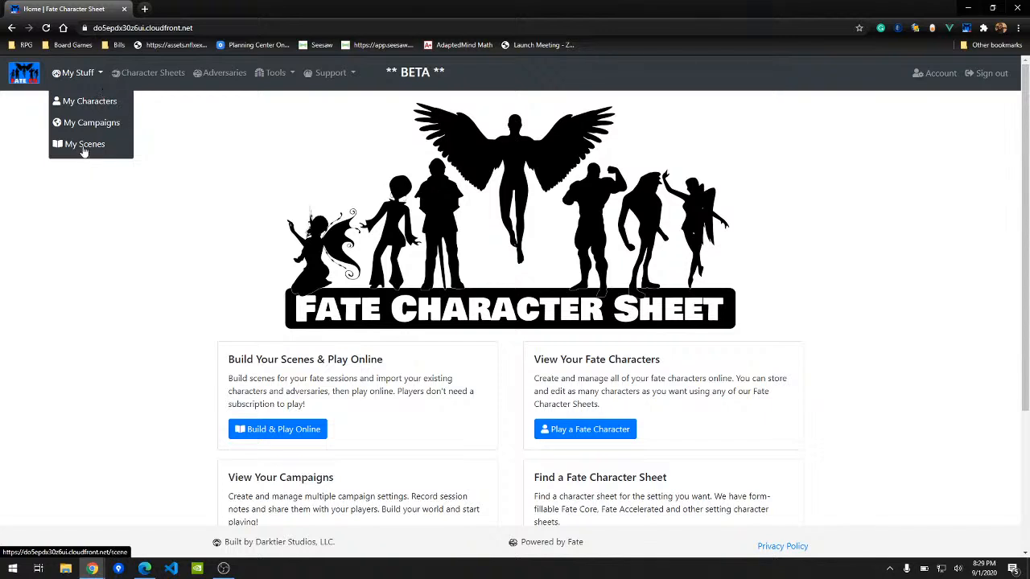
{"action": "left_click", "coordinate": [81, 148]}
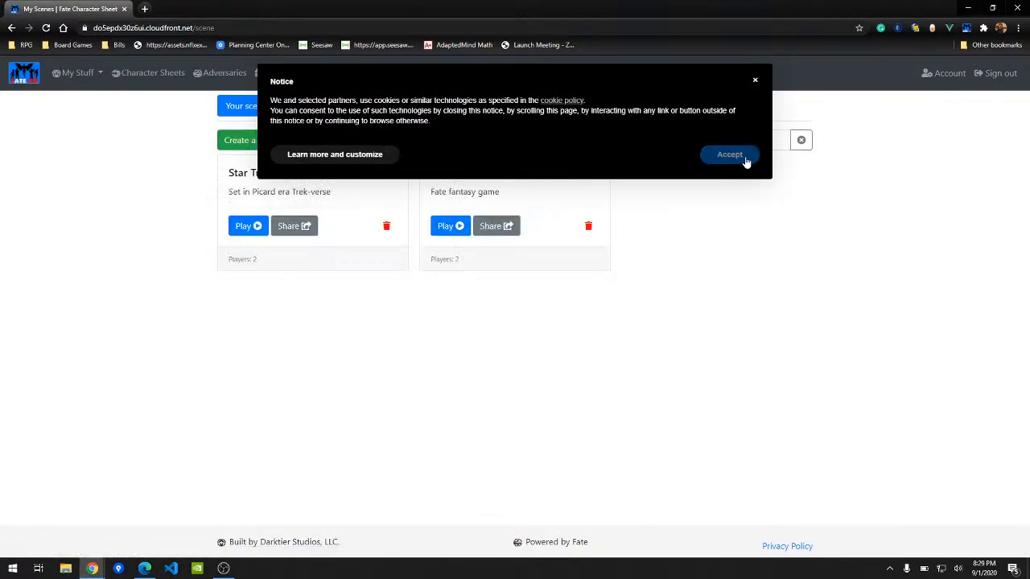
{"action": "left_click", "coordinate": [741, 158]}
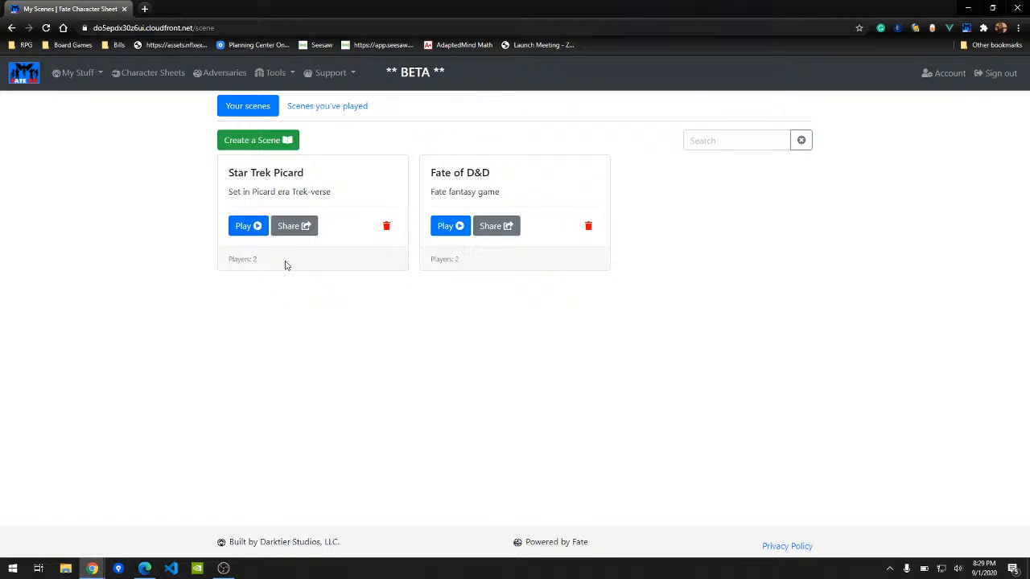
{"action": "left_click", "coordinate": [448, 229]}
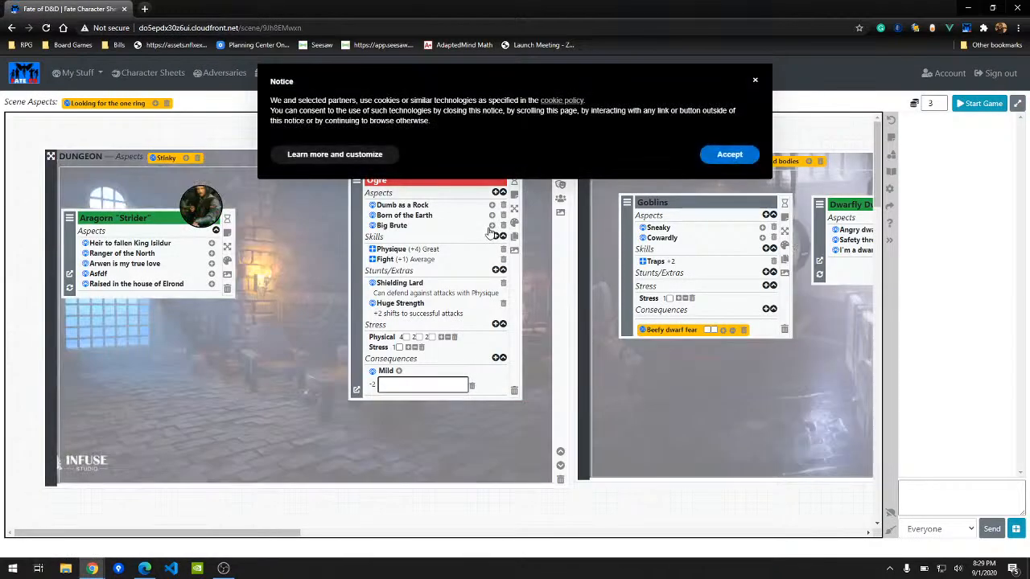
{"action": "left_click", "coordinate": [728, 146]}
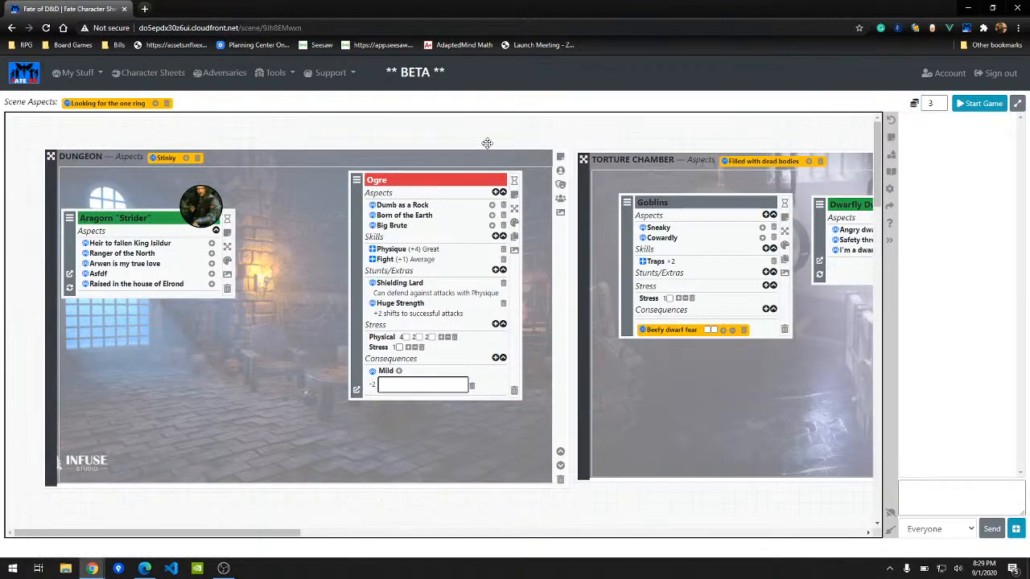
Step: Examine the scene canvas with its Dungeon and Torture Chamber zones, both as an overview and close up
{"action": "scroll", "coordinate": [504, 140], "scroll_direction": "down", "scroll_amount": 3}
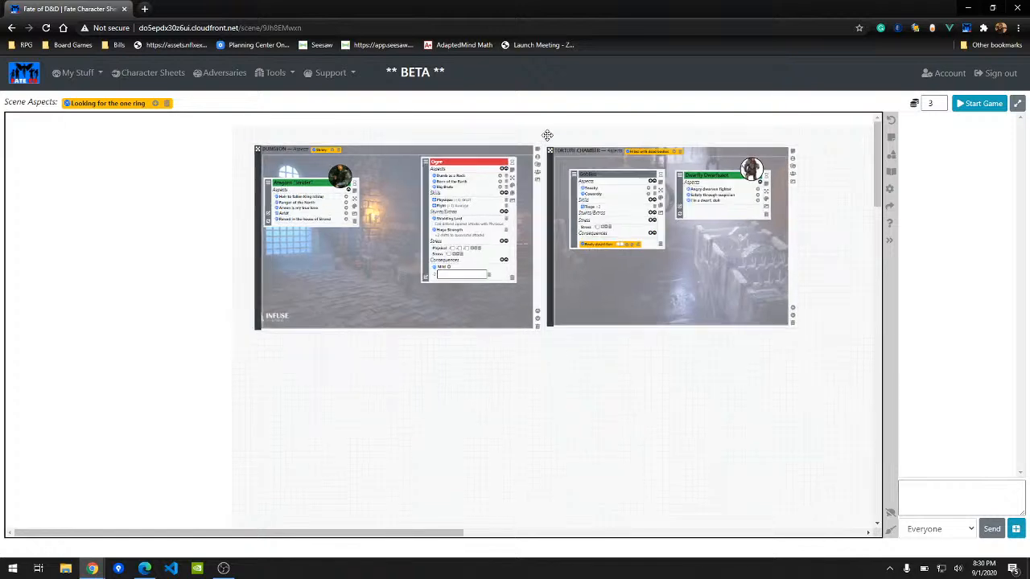
{"action": "left_click_drag", "start_coordinate": [547, 136], "coordinate": [460, 155]}
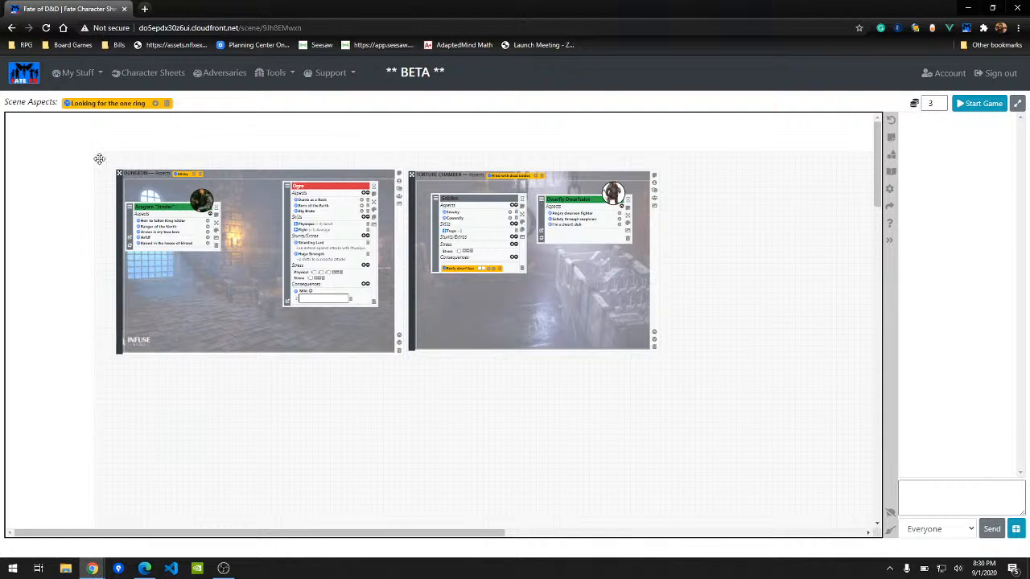
{"action": "scroll", "coordinate": [243, 202], "scroll_direction": "down", "scroll_amount": 5}
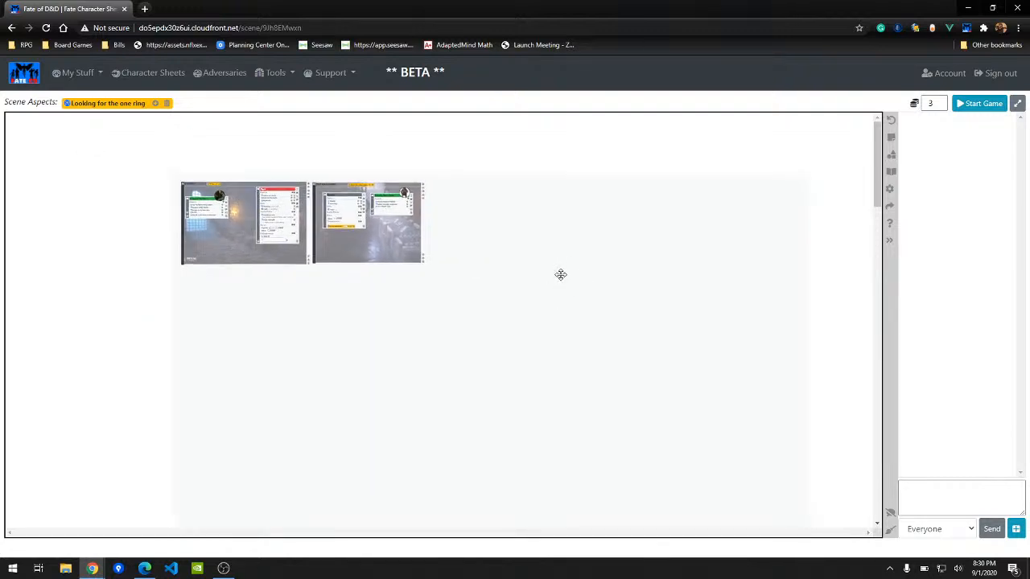
{"action": "left_click_drag", "start_coordinate": [558, 273], "coordinate": [543, 243]}
{"action": "scroll", "coordinate": [520, 240], "scroll_direction": "down", "scroll_amount": 4}
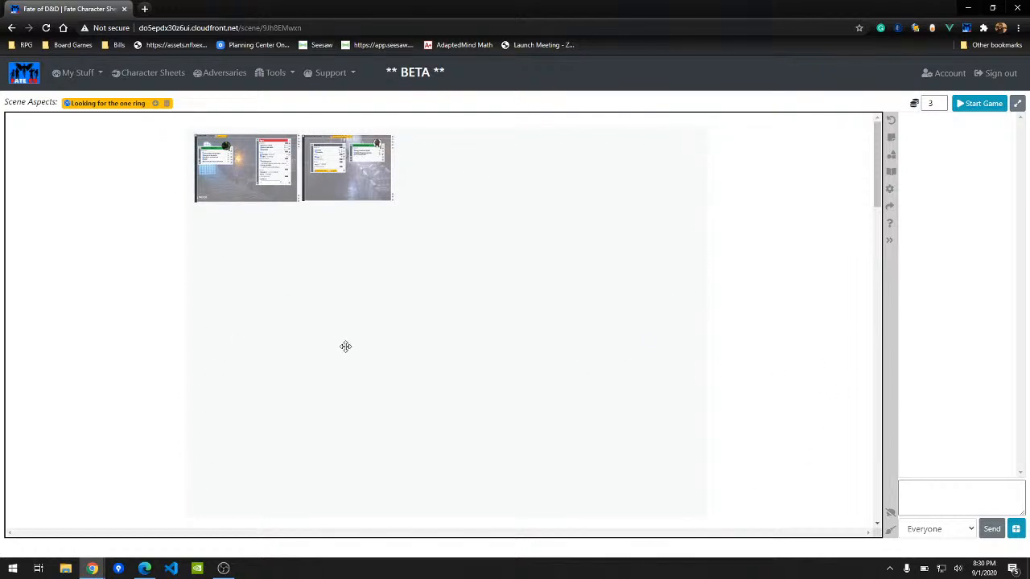
{"action": "scroll", "coordinate": [345, 342], "scroll_direction": "up", "scroll_amount": 5}
{"action": "scroll", "coordinate": [346, 340], "scroll_direction": "down", "scroll_amount": 5}
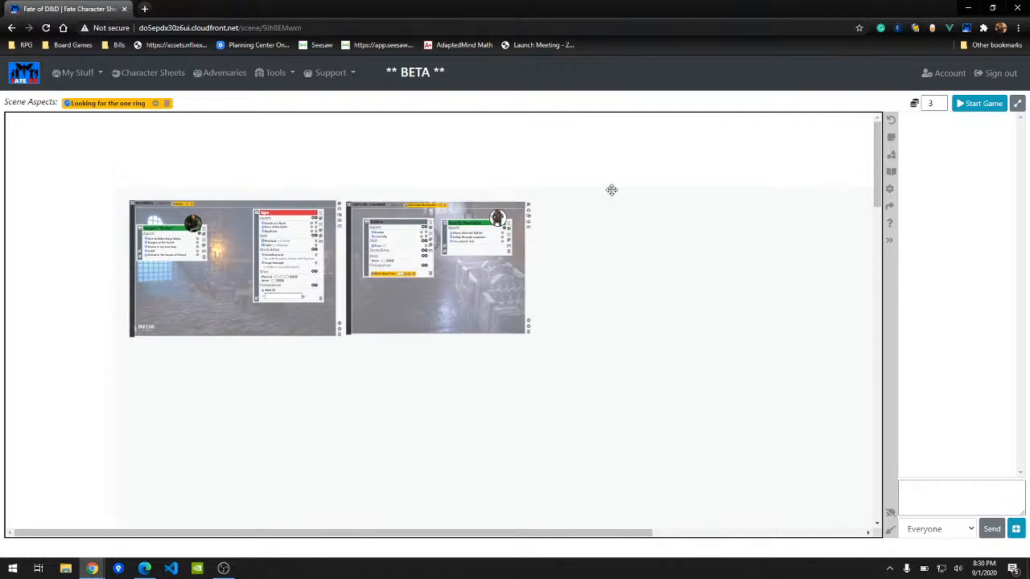
{"action": "scroll", "coordinate": [688, 235], "scroll_direction": "up", "scroll_amount": 3}
{"action": "left_click_drag", "start_coordinate": [568, 153], "coordinate": [826, 210]}
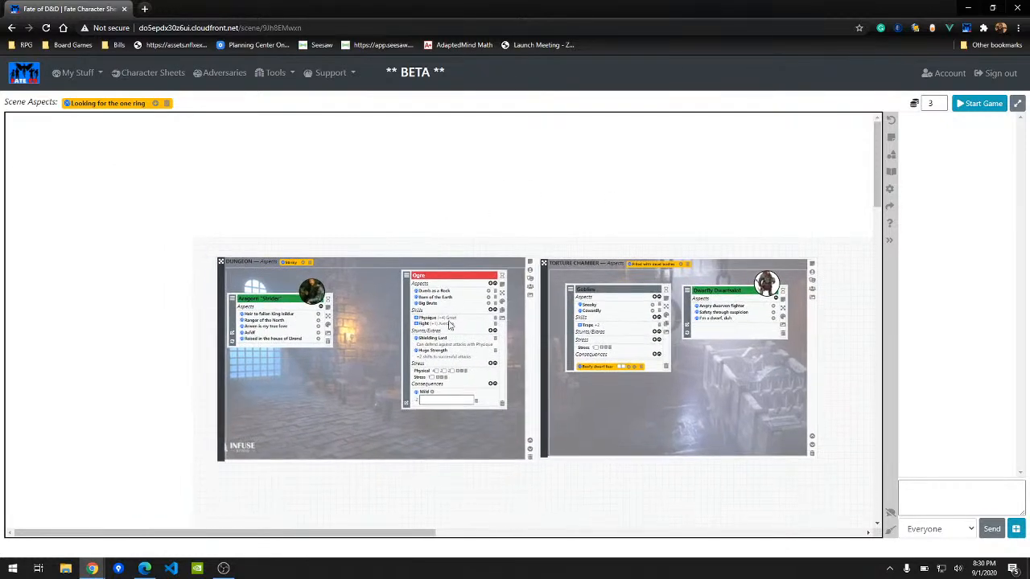
{"action": "scroll", "coordinate": [453, 322], "scroll_direction": "up", "scroll_amount": 3}
{"action": "scroll", "coordinate": [444, 156], "scroll_direction": "down", "scroll_amount": 5}
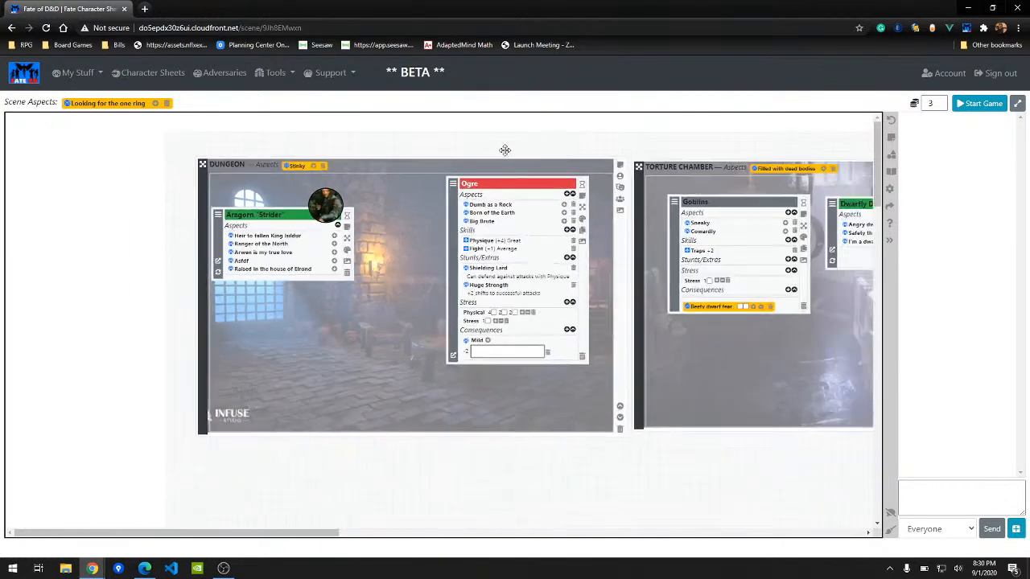
{"action": "scroll", "coordinate": [535, 148], "scroll_direction": "down", "scroll_amount": 1}
{"action": "left_click_drag", "start_coordinate": [552, 148], "coordinate": [296, 149]}
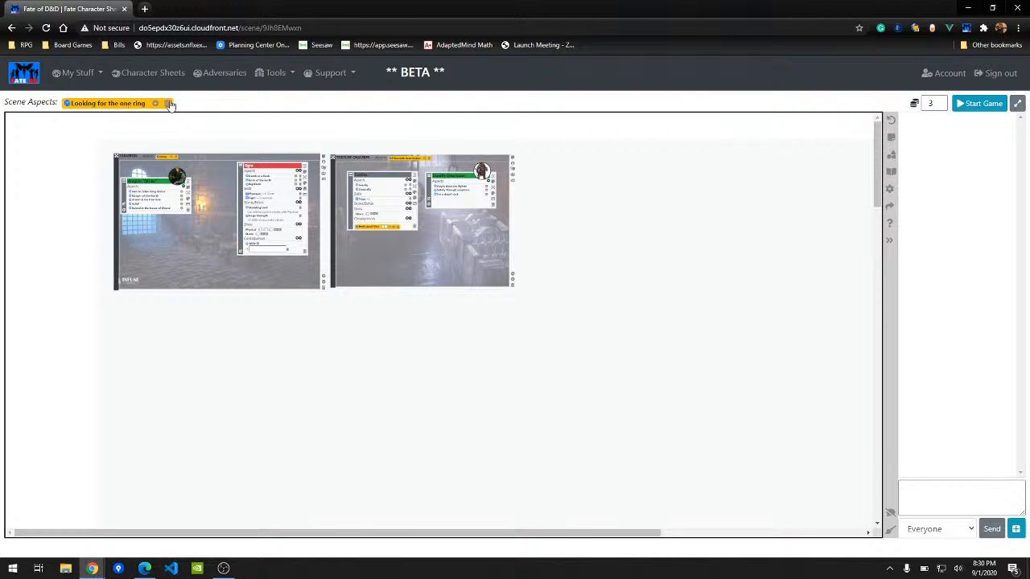
Step: Add a new zone beside the Torture Chamber and enlarge it to roughly the size of that zone, aligned with its upper edge
{"action": "left_click", "coordinate": [892, 157]}
{"action": "left_click_drag", "start_coordinate": [99, 144], "coordinate": [623, 247]}
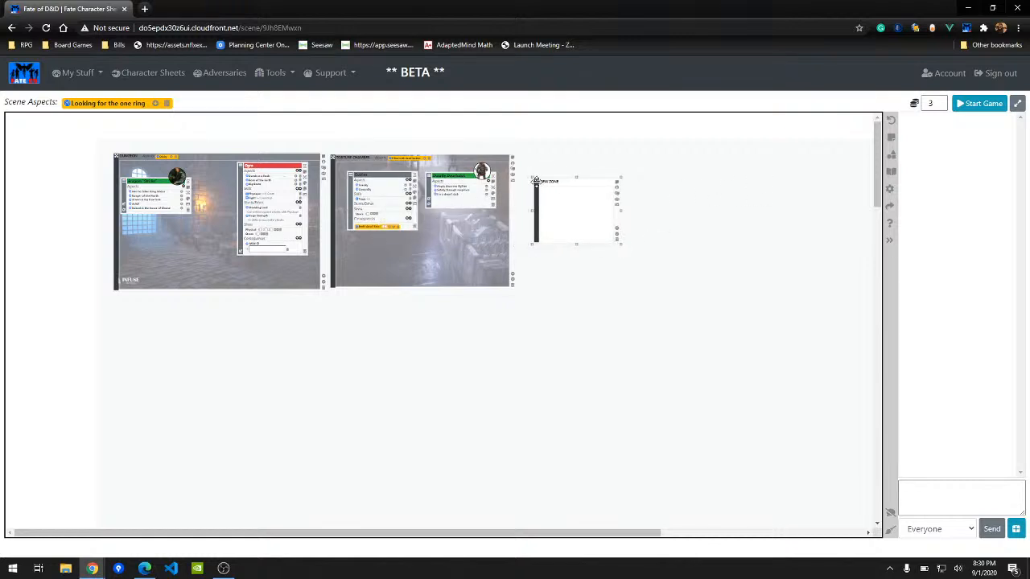
{"action": "scroll", "coordinate": [534, 180], "scroll_direction": "up", "scroll_amount": 3}
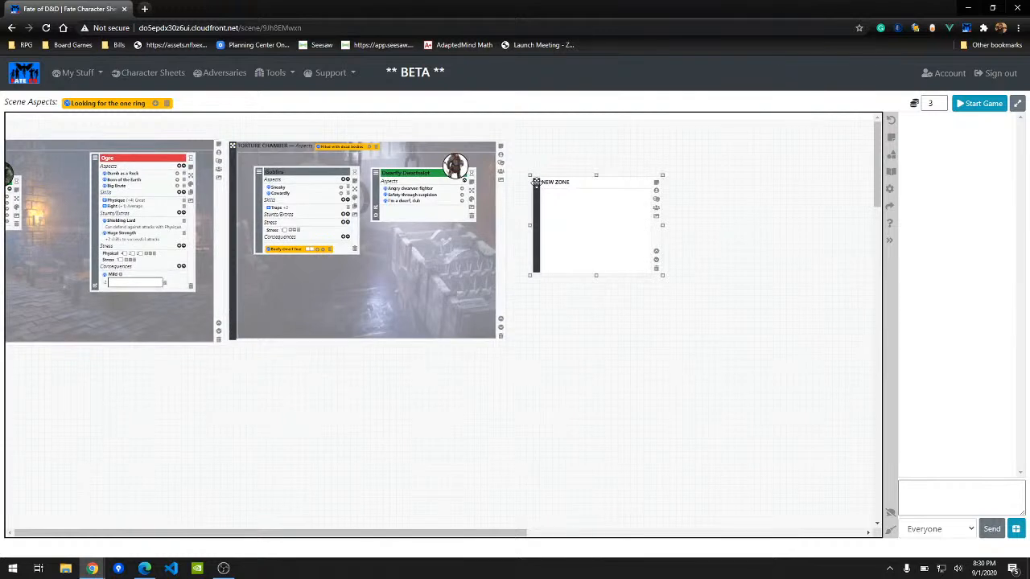
{"action": "left_click_drag", "start_coordinate": [661, 274], "coordinate": [821, 366]}
{"action": "left_click_drag", "start_coordinate": [533, 178], "coordinate": [526, 153]}
Step: Rename the new zone as Forest
{"action": "left_click", "coordinate": [542, 155]}
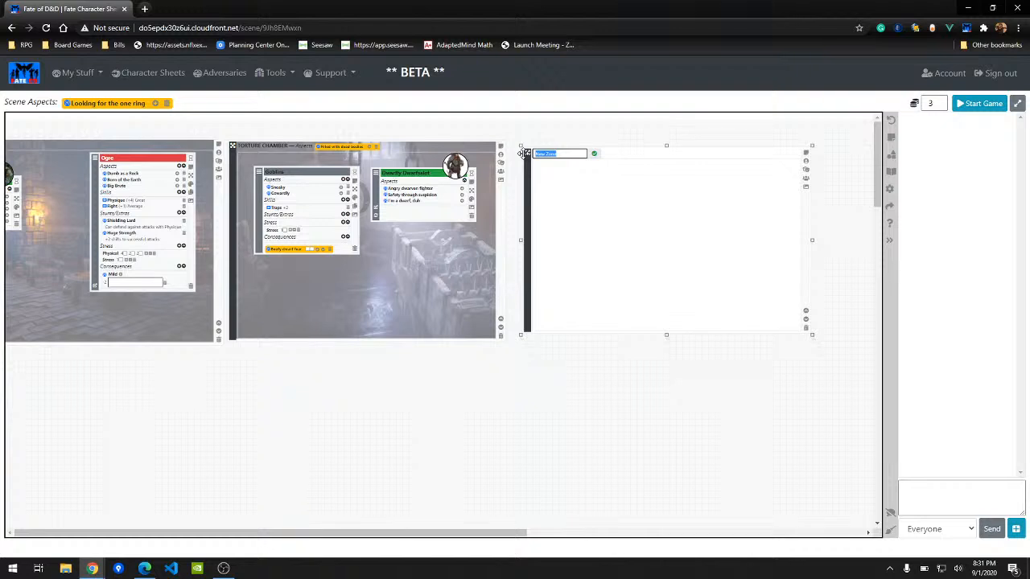
{"action": "type", "text": "The"}
{"action": "left_click", "coordinate": [593, 154]}
Step: Search the web for a Forest zone image and copy the image address of The Guardian's forest path picture
{"action": "scroll", "coordinate": [626, 199], "scroll_direction": "up", "scroll_amount": 1}
{"action": "left_click_drag", "start_coordinate": [624, 122], "coordinate": [475, 129]}
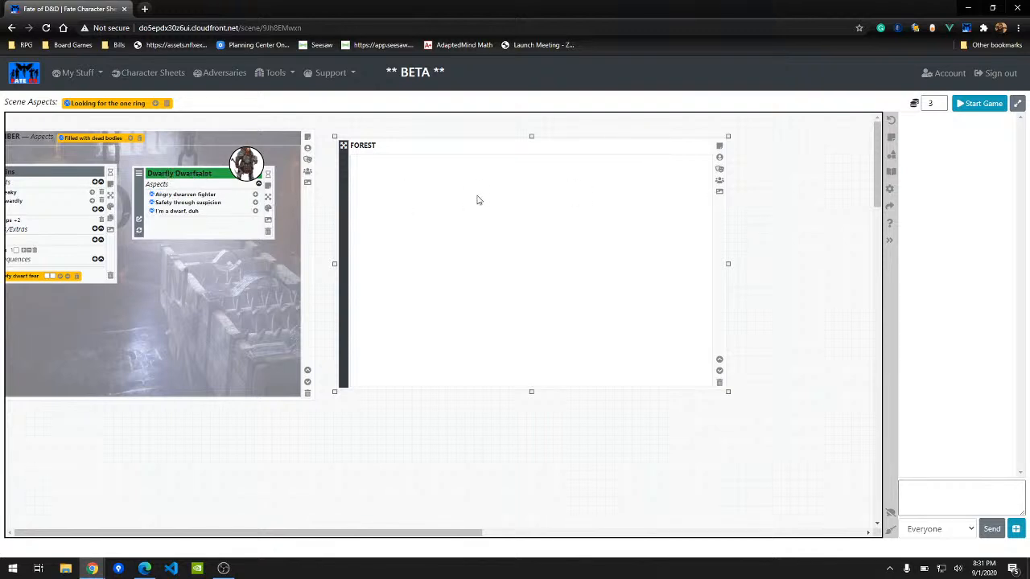
{"action": "left_click", "coordinate": [720, 194]}
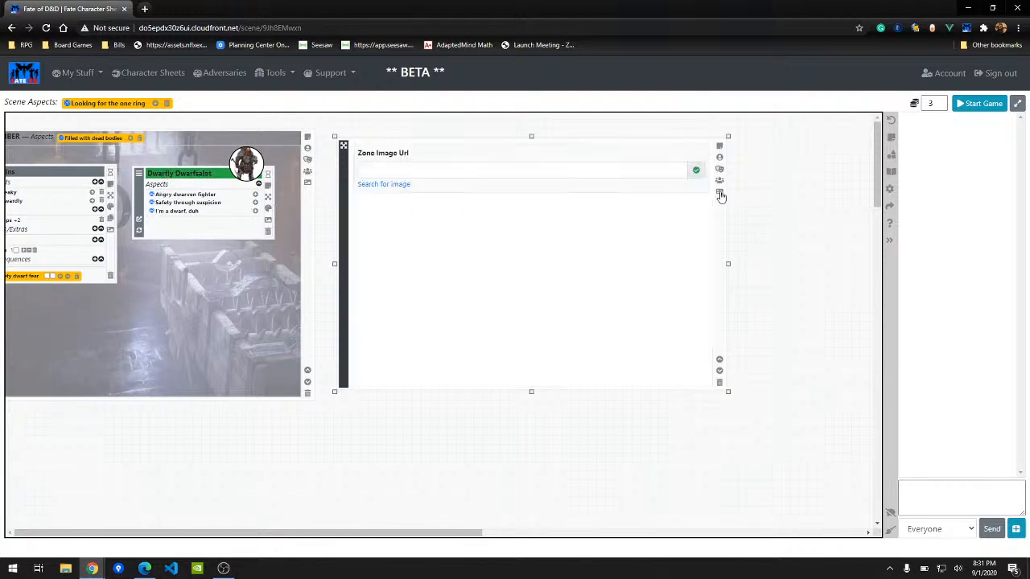
{"action": "left_click", "coordinate": [384, 185]}
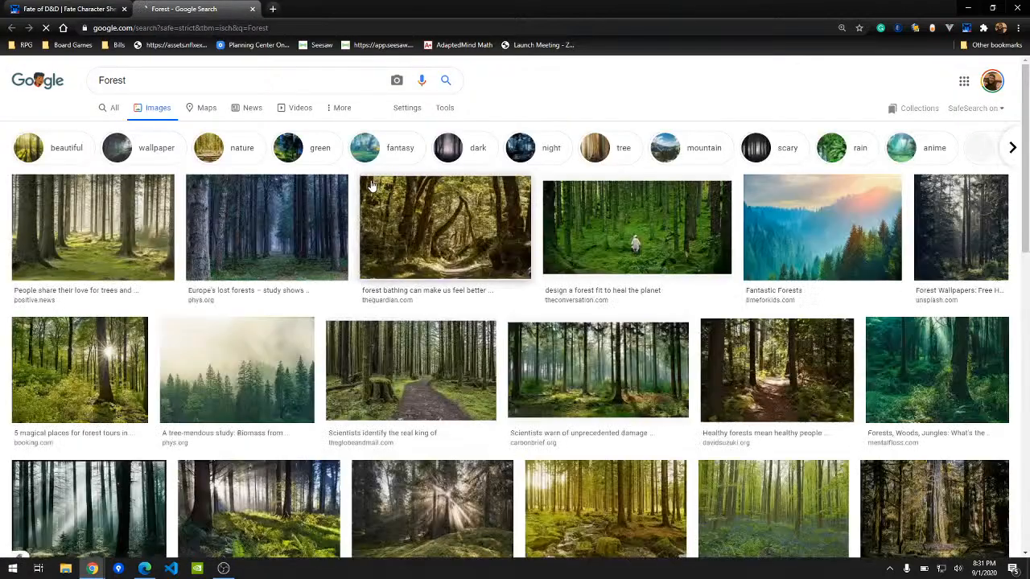
{"action": "left_click", "coordinate": [438, 211]}
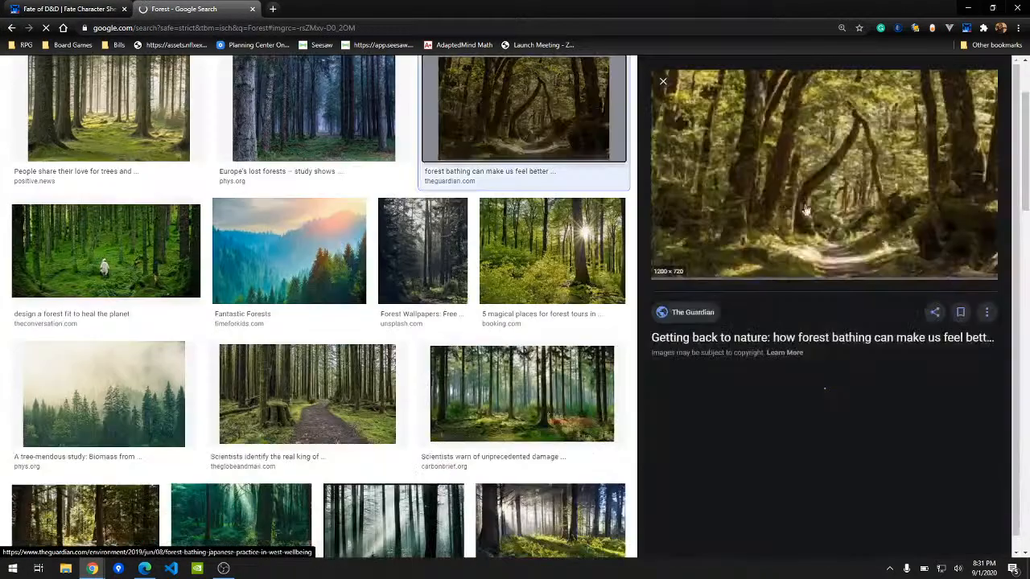
{"action": "right_click", "coordinate": [842, 213]}
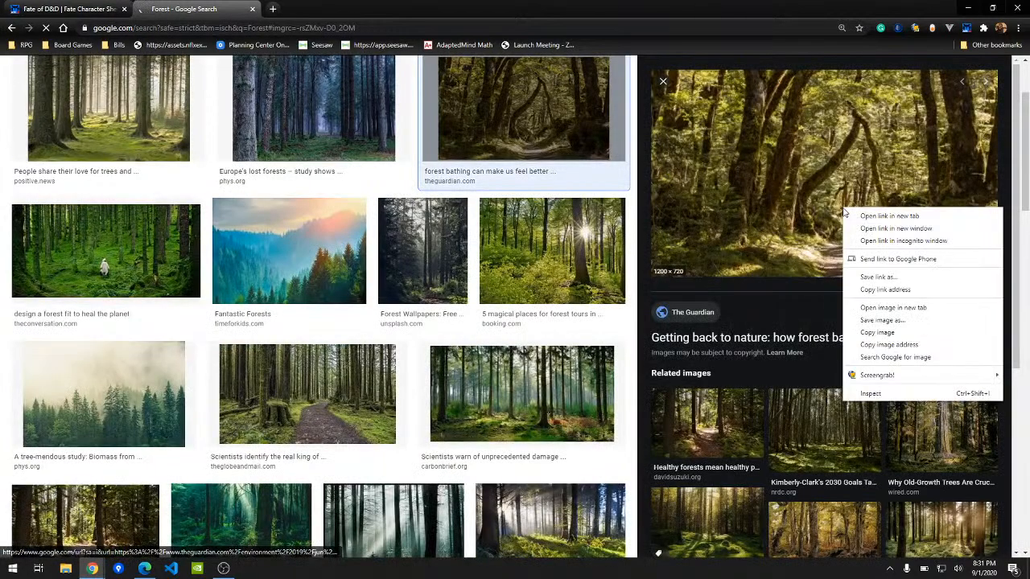
{"action": "left_click", "coordinate": [890, 345]}
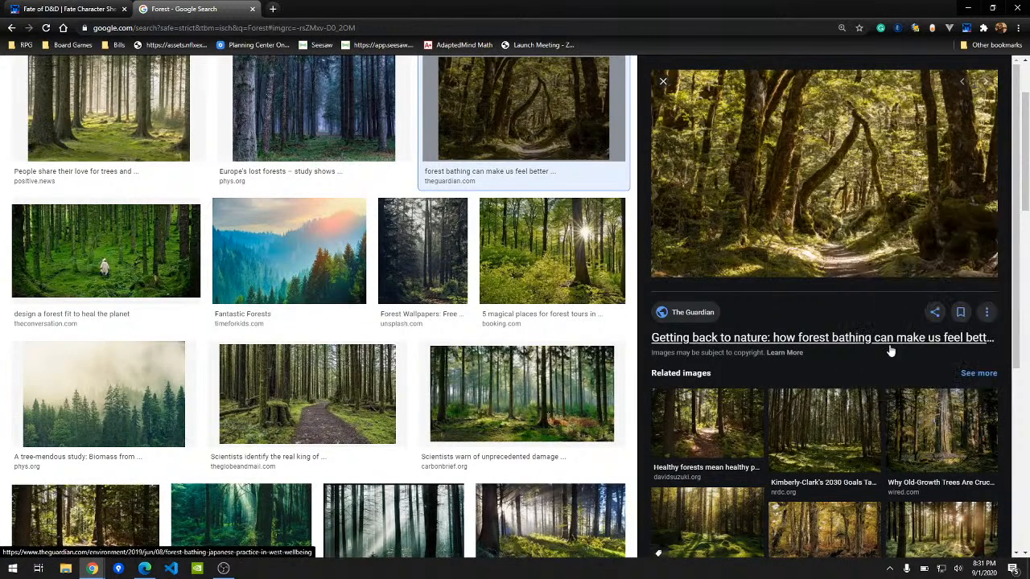
Step: Return to the scene and apply the copied image address as the Forest zone's background image
{"action": "left_click", "coordinate": [65, 9]}
{"action": "left_click", "coordinate": [388, 171]}
{"action": "key", "text": "ctrl+v"}
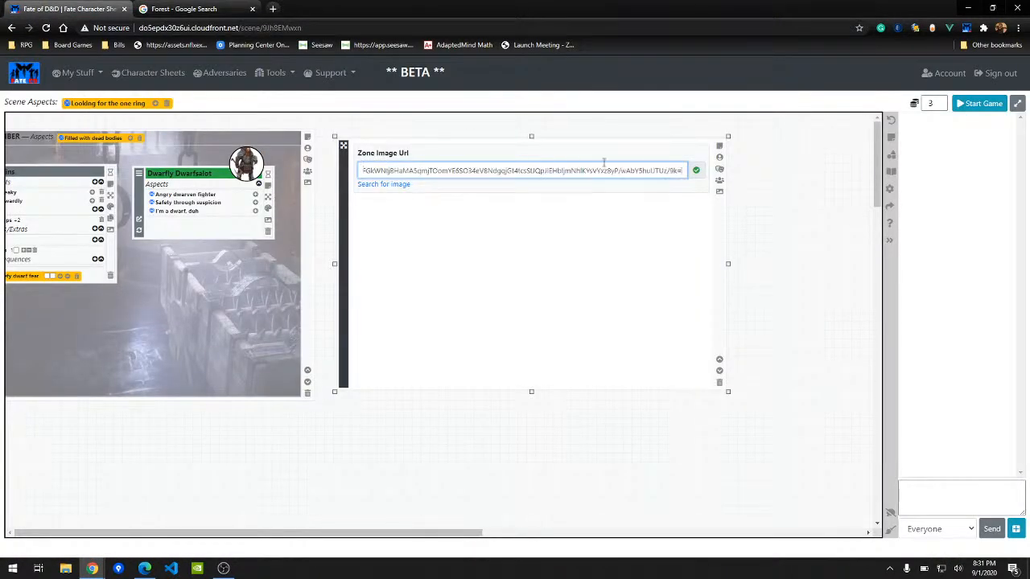
{"action": "left_click", "coordinate": [695, 169]}
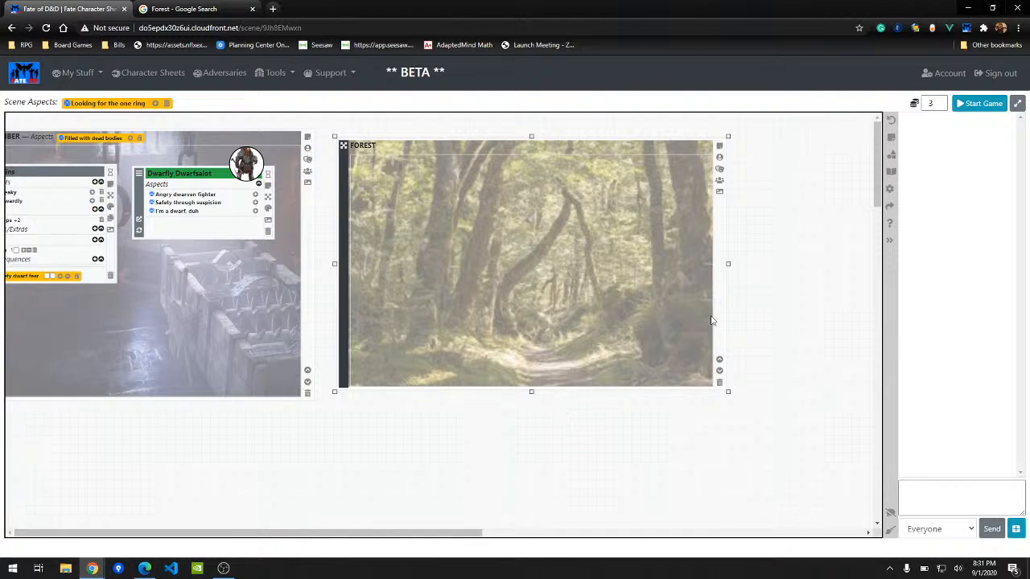
Step: Examine the Forest zone with its background beside the Torture Chamber and Dungeon zones
{"action": "scroll", "coordinate": [752, 226], "scroll_direction": "up", "scroll_amount": 1}
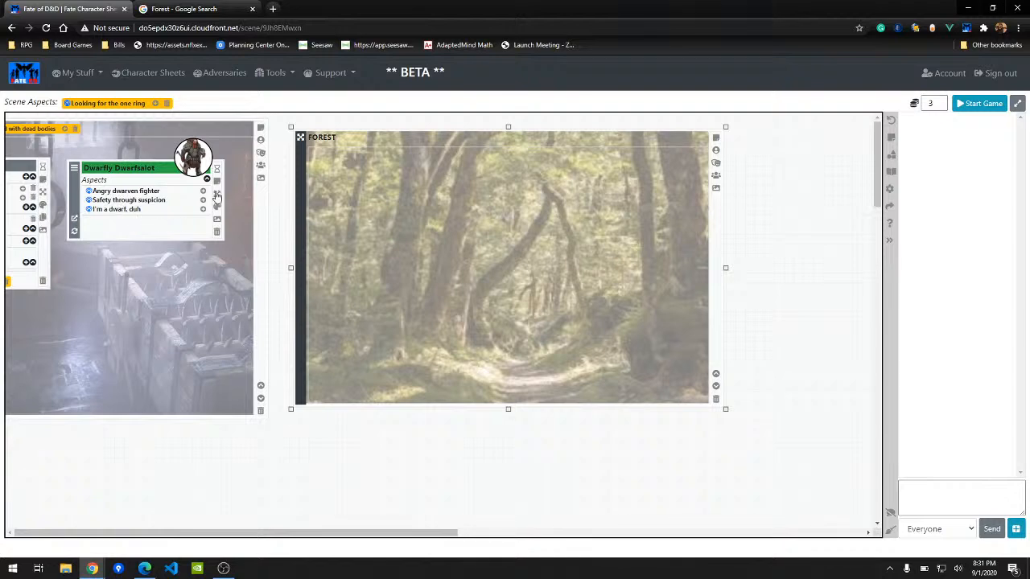
{"action": "scroll", "coordinate": [416, 241], "scroll_direction": "down", "scroll_amount": 3}
{"action": "left_click_drag", "start_coordinate": [669, 222], "coordinate": [809, 220]}
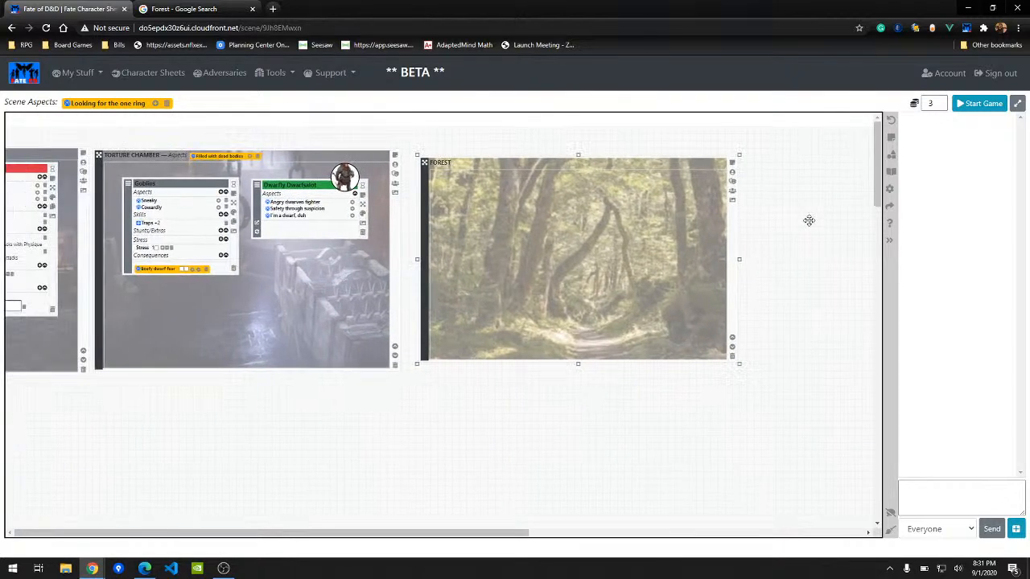
{"action": "scroll", "coordinate": [523, 385], "scroll_direction": "up", "scroll_amount": 1}
{"action": "scroll", "coordinate": [584, 402], "scroll_direction": "down", "scroll_amount": 1}
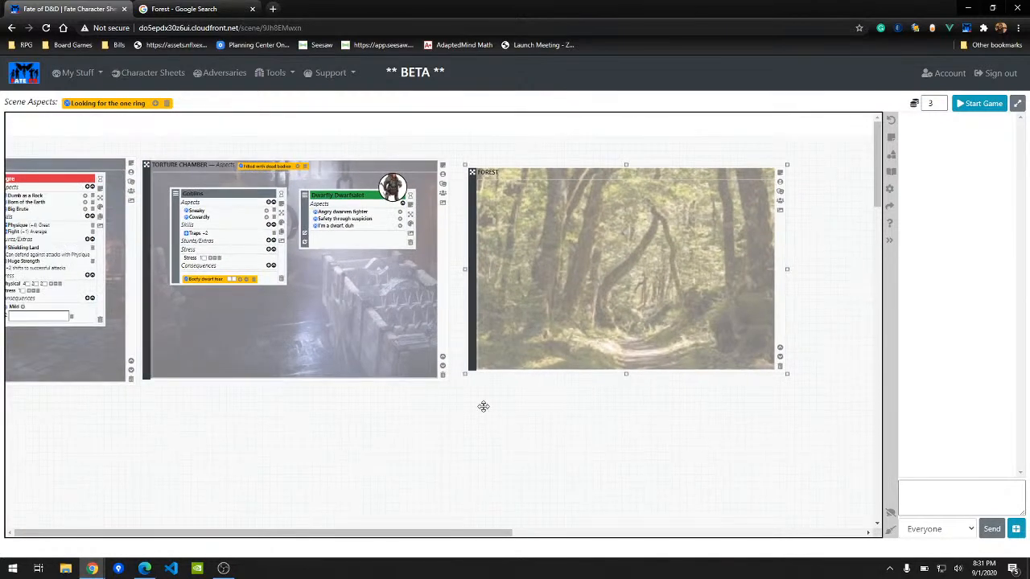
{"action": "left_click_drag", "start_coordinate": [483, 407], "coordinate": [606, 402]}
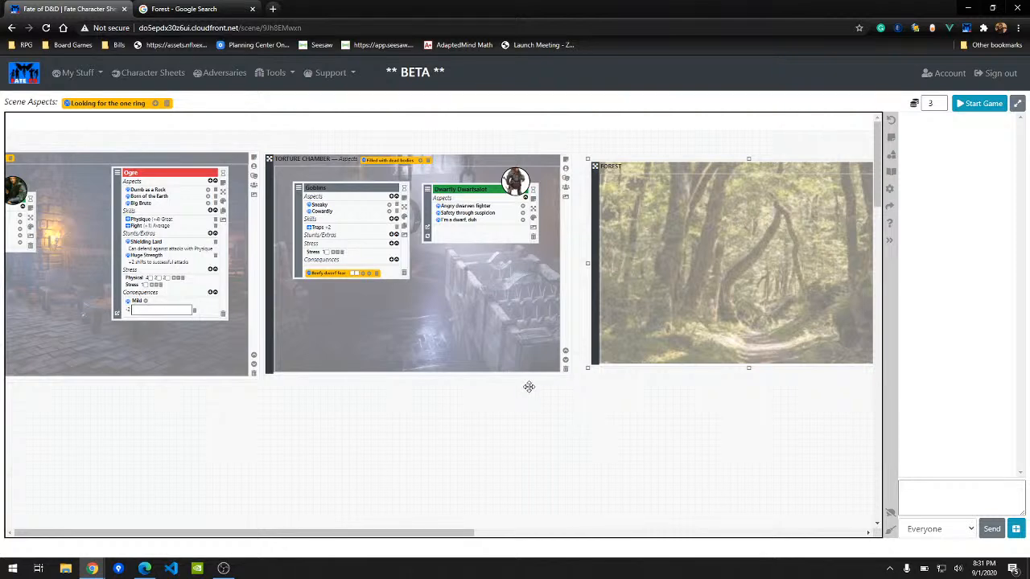
{"action": "left_click_drag", "start_coordinate": [428, 430], "coordinate": [369, 429]}
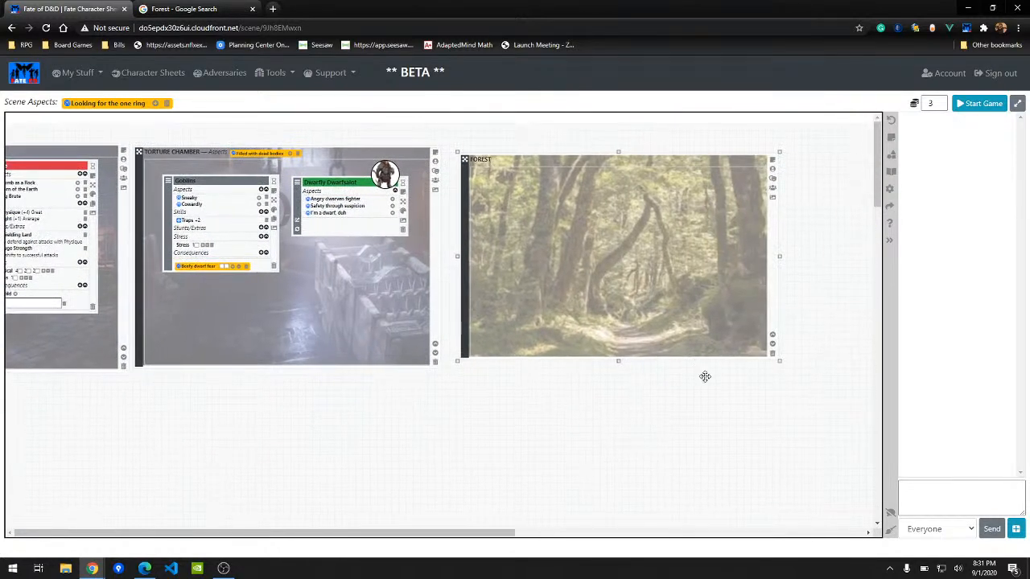
{"action": "scroll", "coordinate": [708, 374], "scroll_direction": "up", "scroll_amount": 1}
{"action": "left_click_drag", "start_coordinate": [832, 253], "coordinate": [857, 332]}
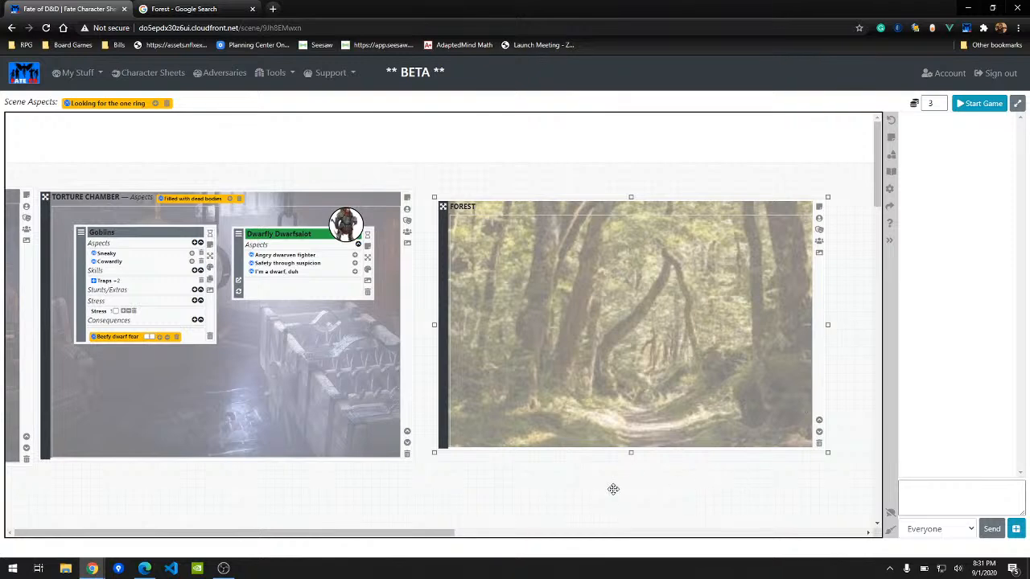
{"action": "left_click_drag", "start_coordinate": [429, 501], "coordinate": [564, 494]}
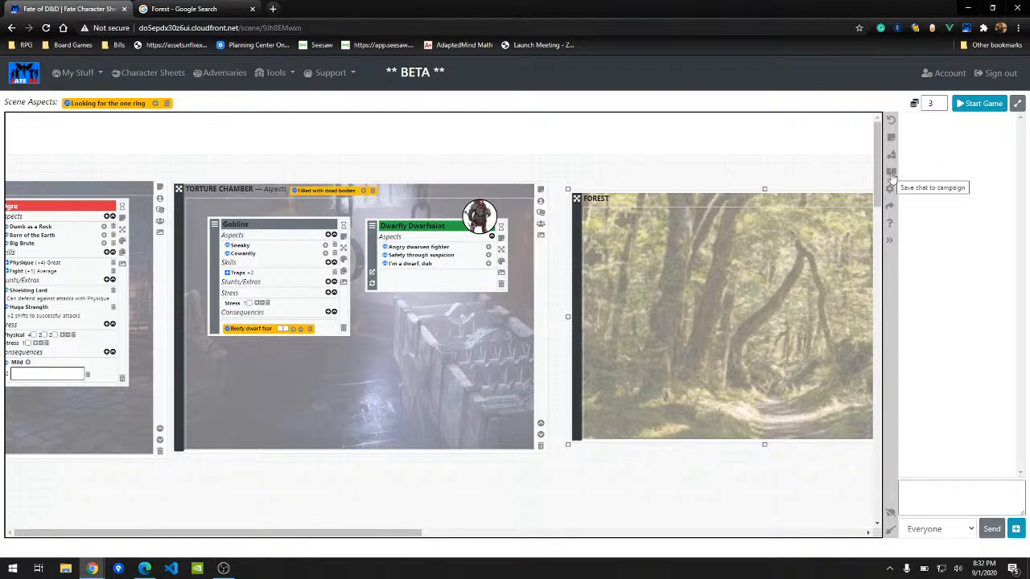
Step: Delete the Dwarfly Dwarfsalot character from the Torture Chamber zone
{"action": "scroll", "coordinate": [749, 156], "scroll_direction": "down", "scroll_amount": 2}
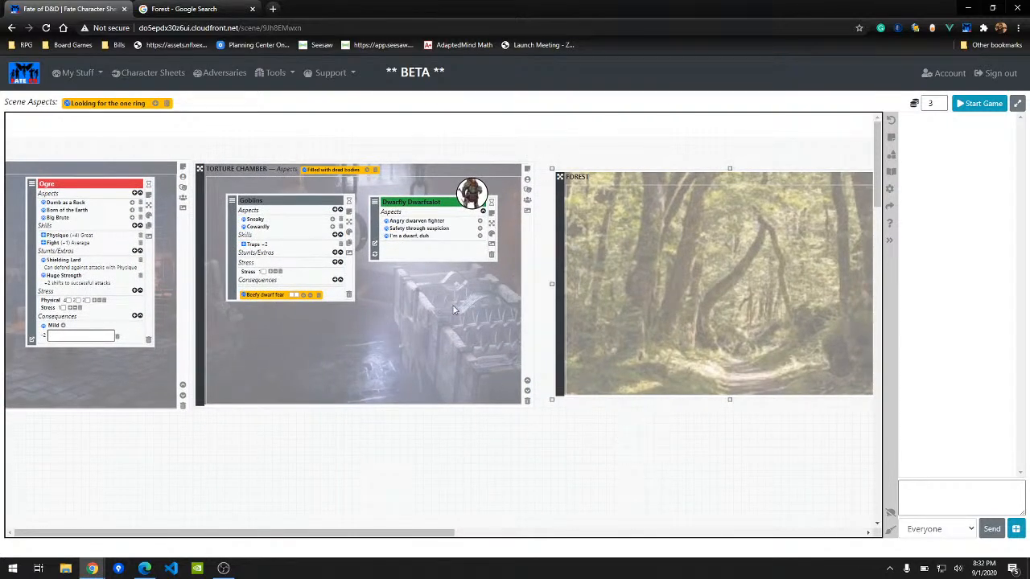
{"action": "left_click", "coordinate": [491, 254]}
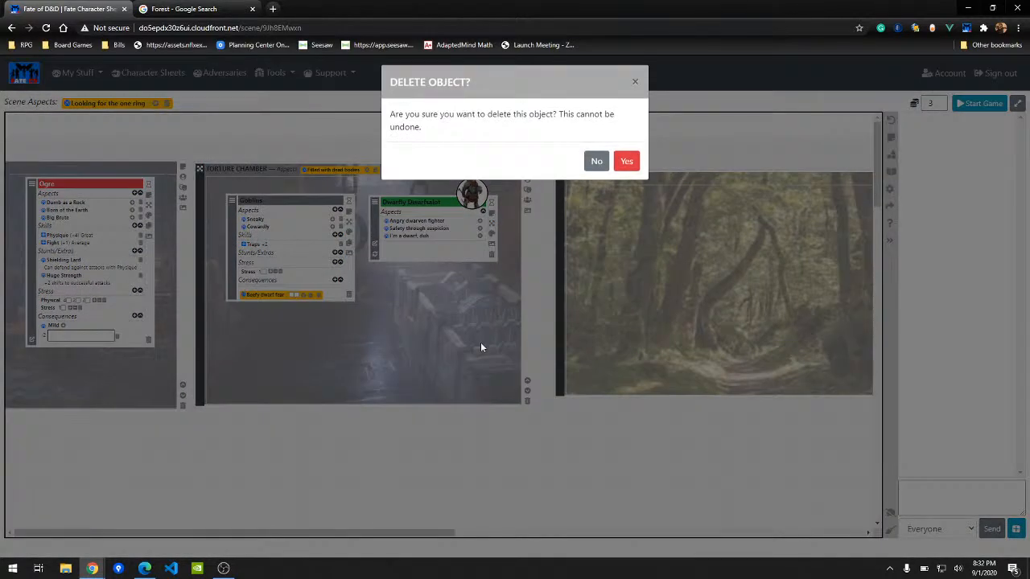
{"action": "left_click", "coordinate": [627, 163]}
Step: Add the Dwarfly Dwarfsalot character to the Torture Chamber zone and place the card beside the Goblins
{"action": "left_click_drag", "start_coordinate": [350, 456], "coordinate": [296, 475]}
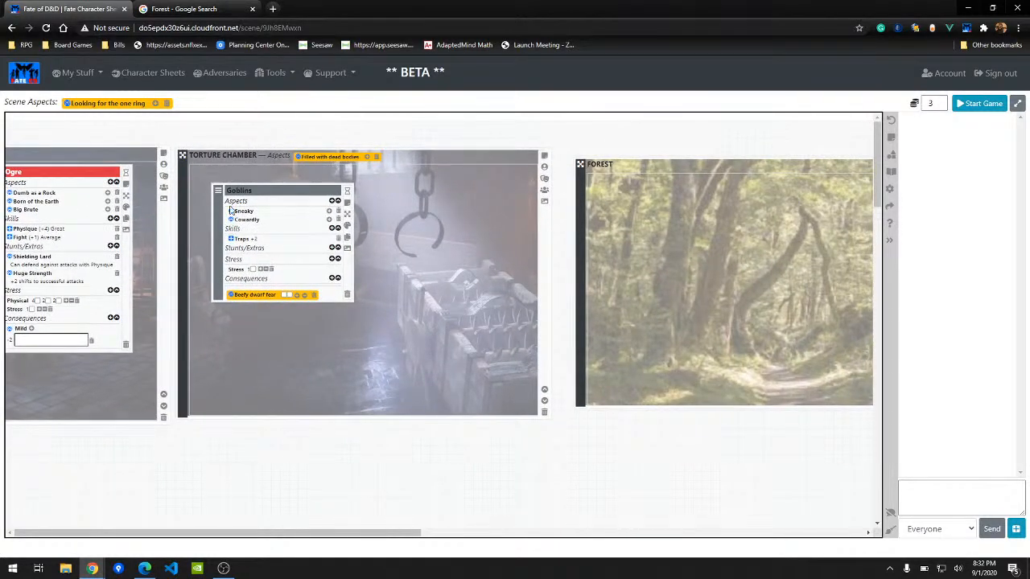
{"action": "left_click", "coordinate": [544, 170]}
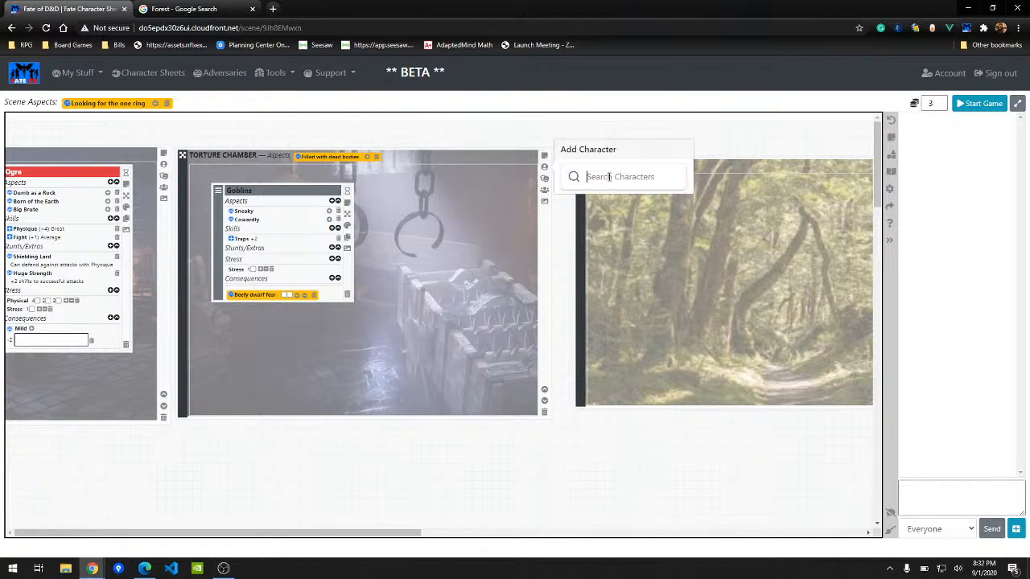
{"action": "type", "text": "Dwarfly"}
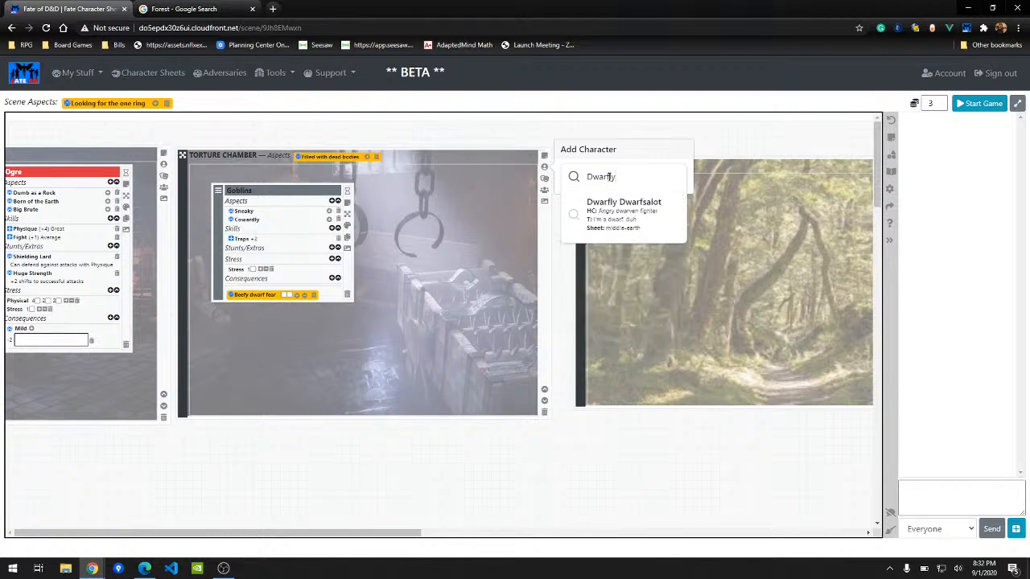
{"action": "left_click", "coordinate": [611, 217]}
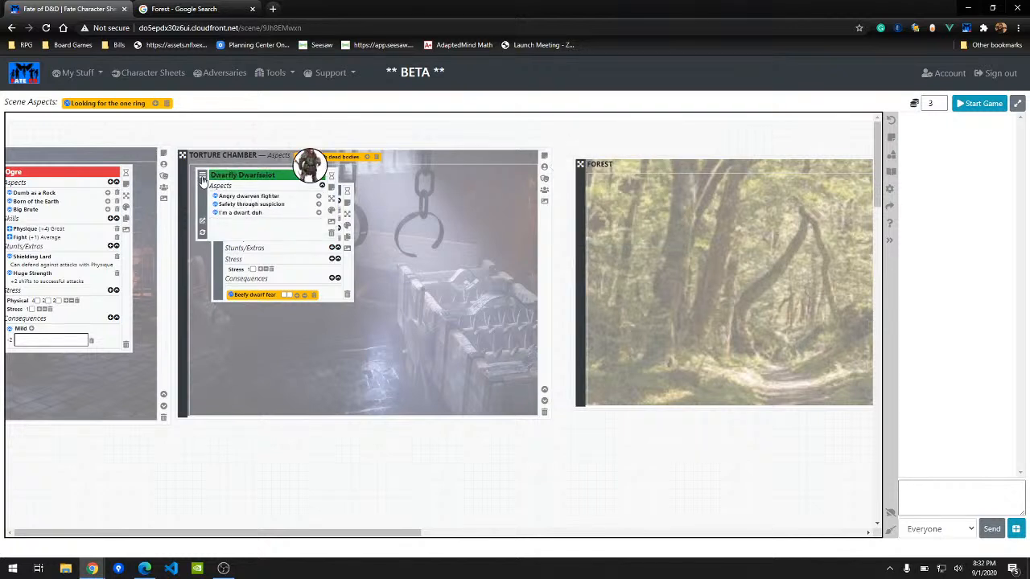
{"action": "left_click_drag", "start_coordinate": [200, 178], "coordinate": [402, 210]}
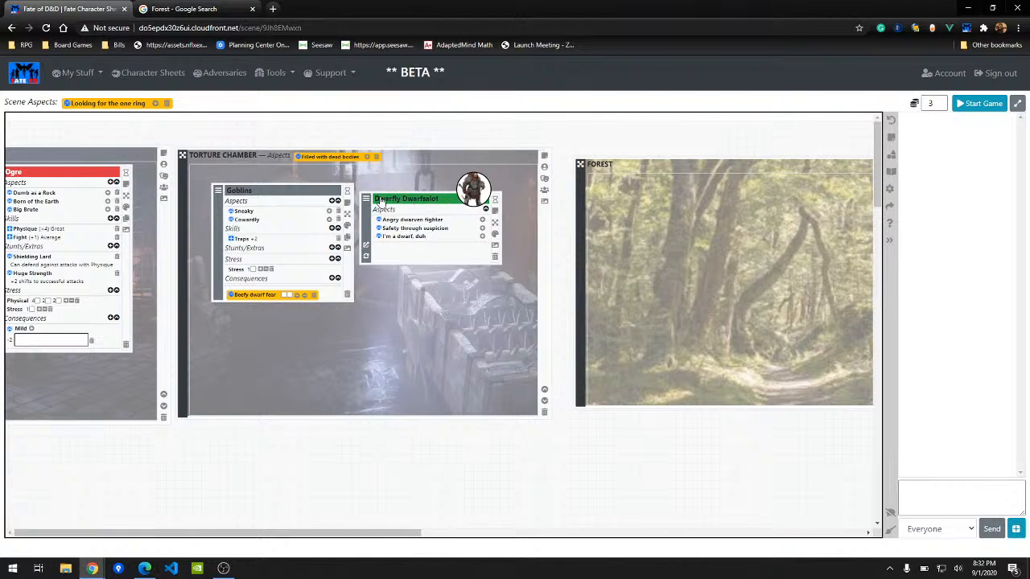
{"action": "left_click", "coordinate": [495, 234]}
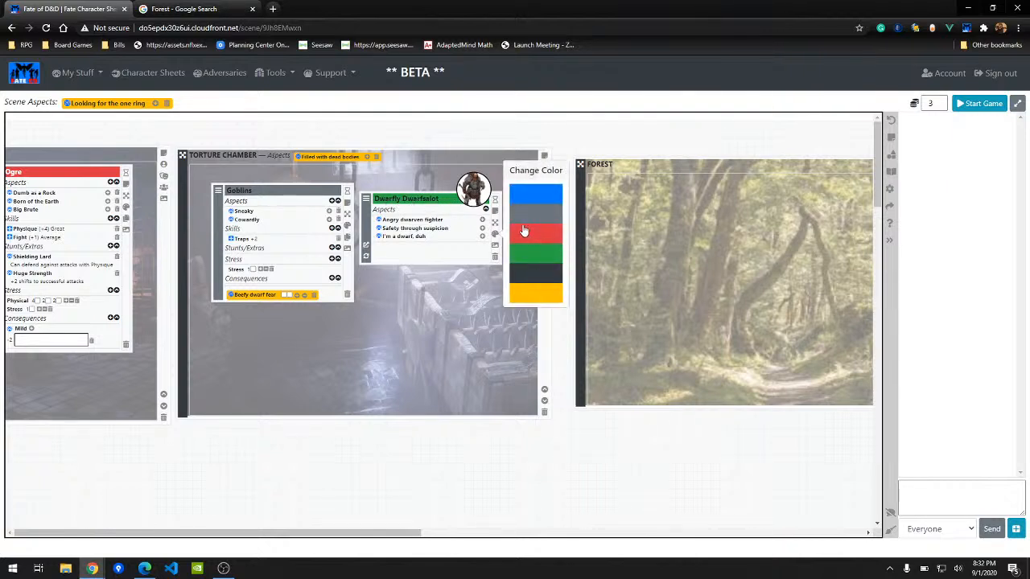
{"action": "left_click", "coordinate": [495, 238]}
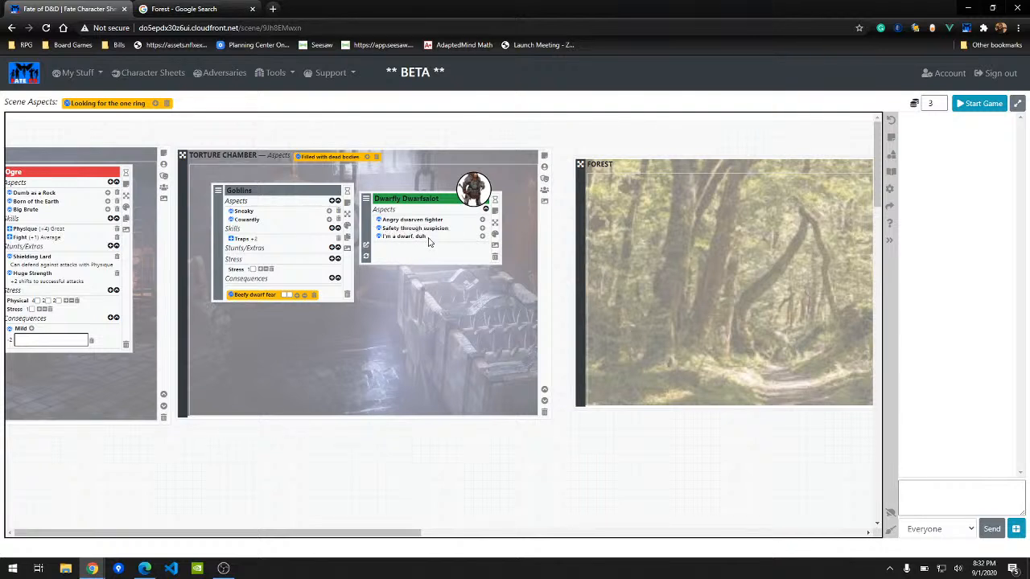
Step: Open Dwarfly Dwarfsalot's full character sheet from the scene card and roll the Perception skill
{"action": "left_click", "coordinate": [366, 258]}
{"action": "left_click", "coordinate": [366, 249]}
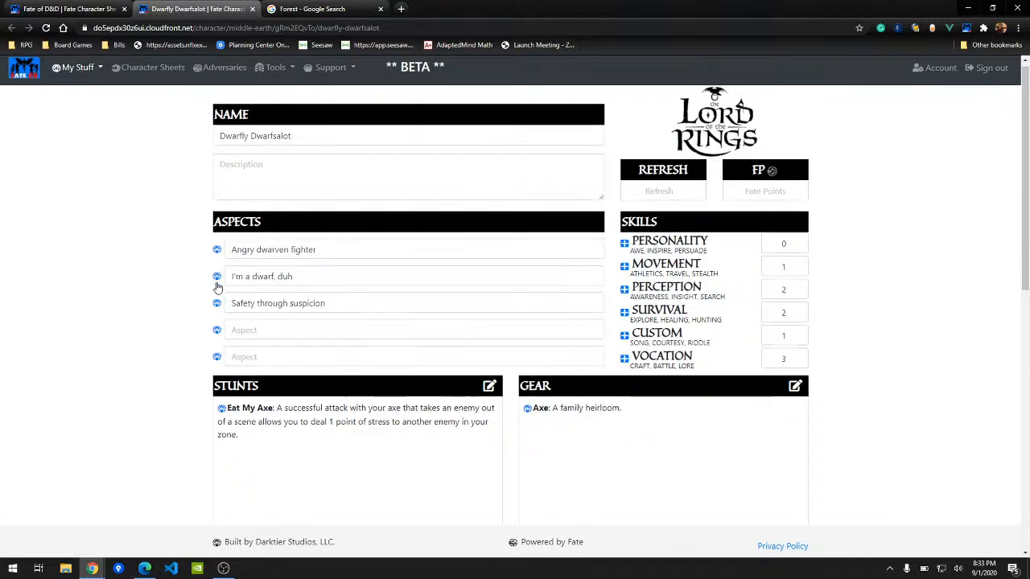
{"action": "scroll", "coordinate": [217, 287], "scroll_direction": "down", "scroll_amount": 2}
{"action": "scroll", "coordinate": [218, 287], "scroll_direction": "up", "scroll_amount": 1}
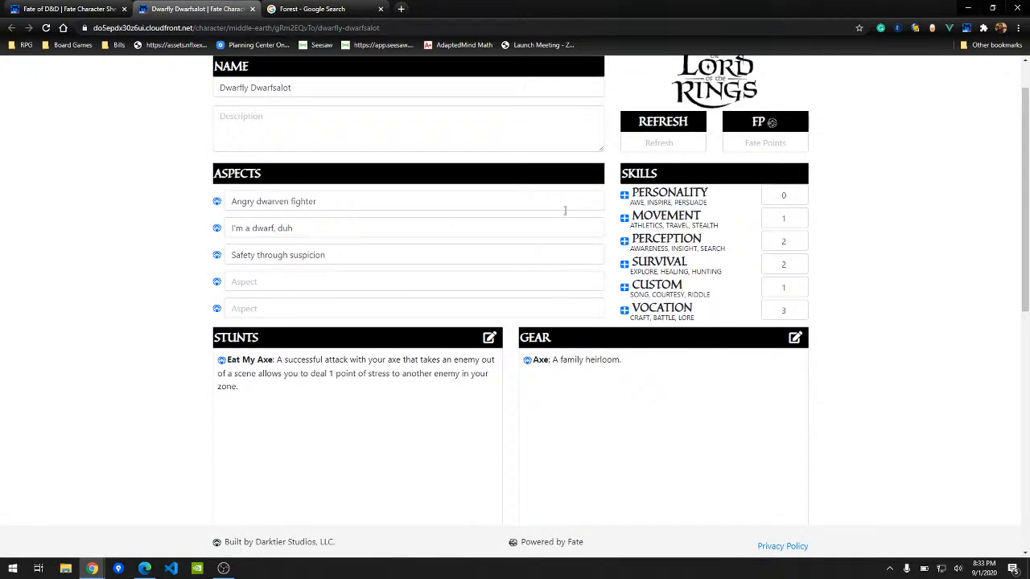
{"action": "left_click", "coordinate": [68, 9]}
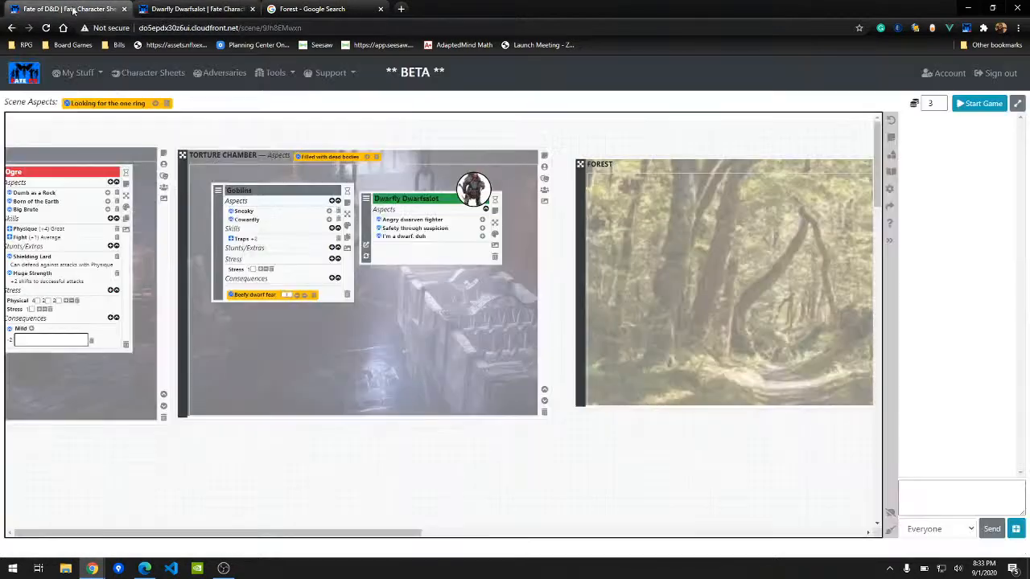
{"action": "left_click", "coordinate": [201, 10]}
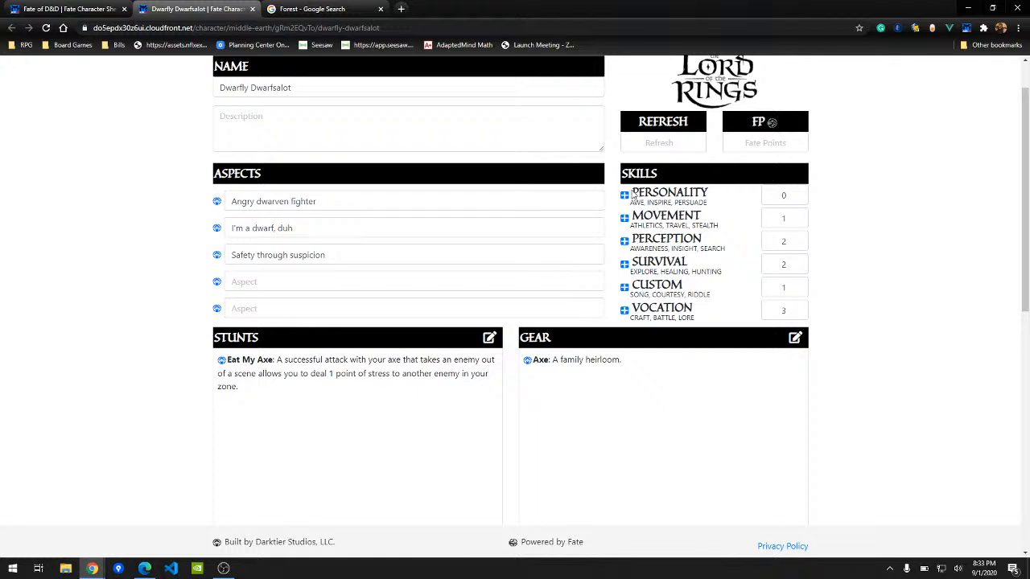
{"action": "left_click", "coordinate": [624, 240]}
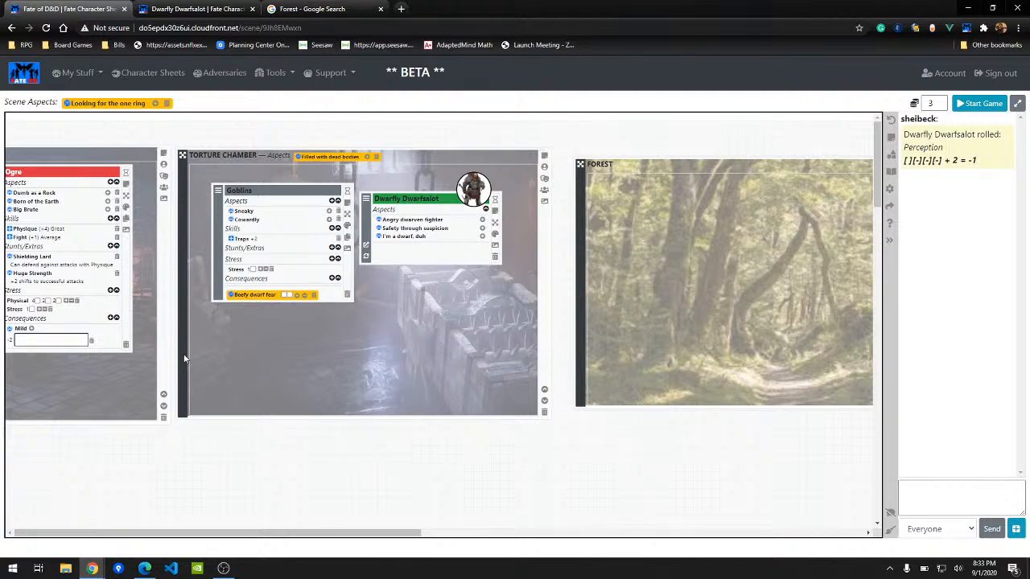
Step: Open the Ogre's full adversary sheet from its card in the Dungeon zone, review it, and return to the scene
{"action": "left_click_drag", "start_coordinate": [258, 436], "coordinate": [431, 446]}
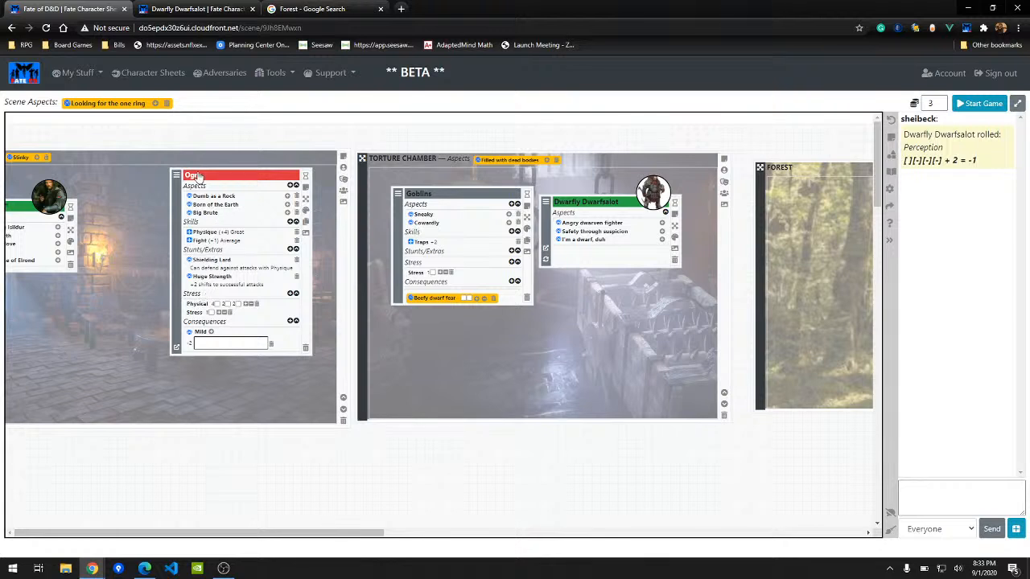
{"action": "left_click", "coordinate": [176, 353]}
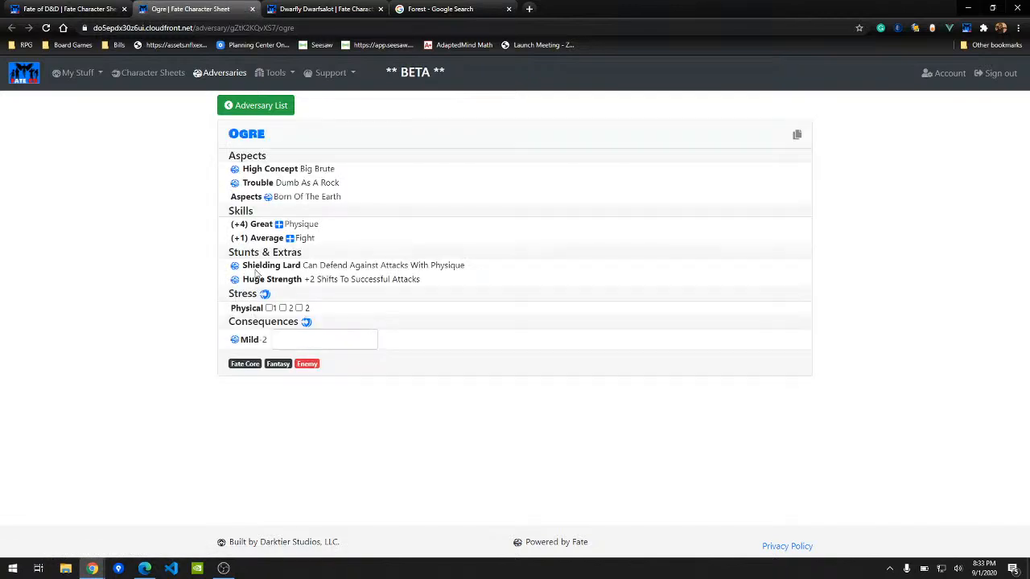
{"action": "left_click", "coordinate": [252, 9]}
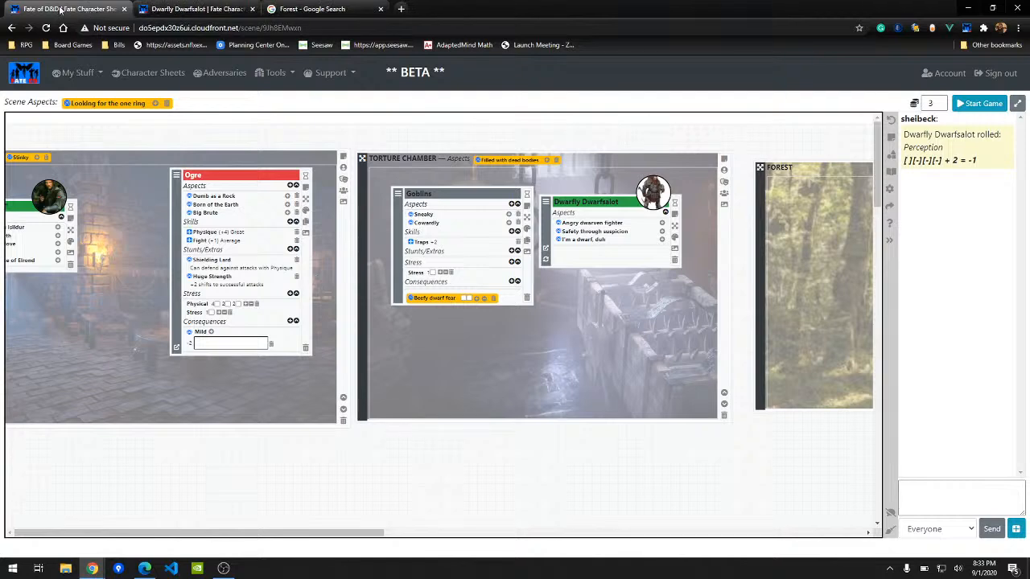
Step: Send the Ogre's Shielding Lard stunt to the chat and invoke its Dumb as a Rock aspect
{"action": "left_click_drag", "start_coordinate": [175, 139], "coordinate": [301, 139]}
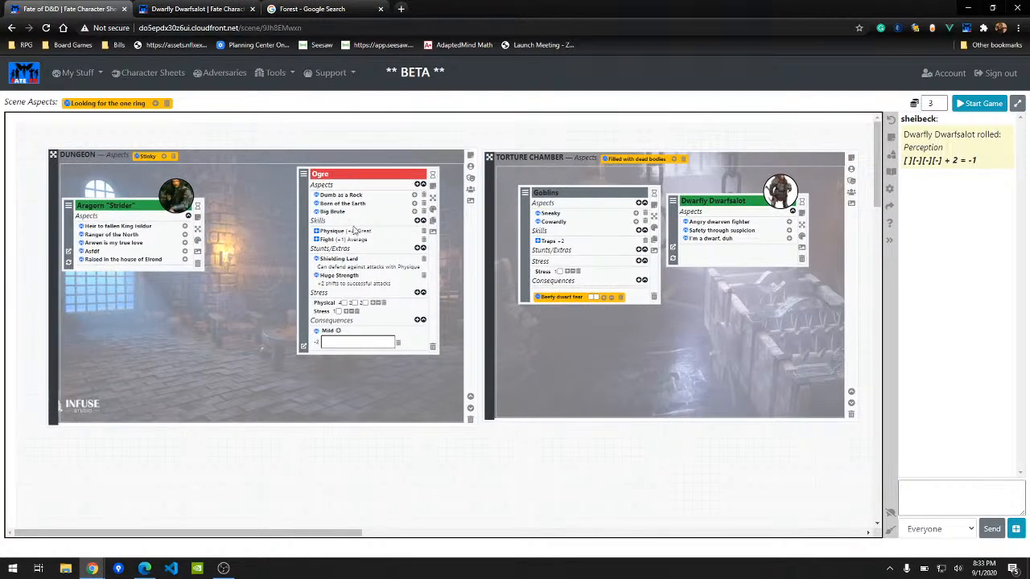
{"action": "left_click", "coordinate": [318, 261]}
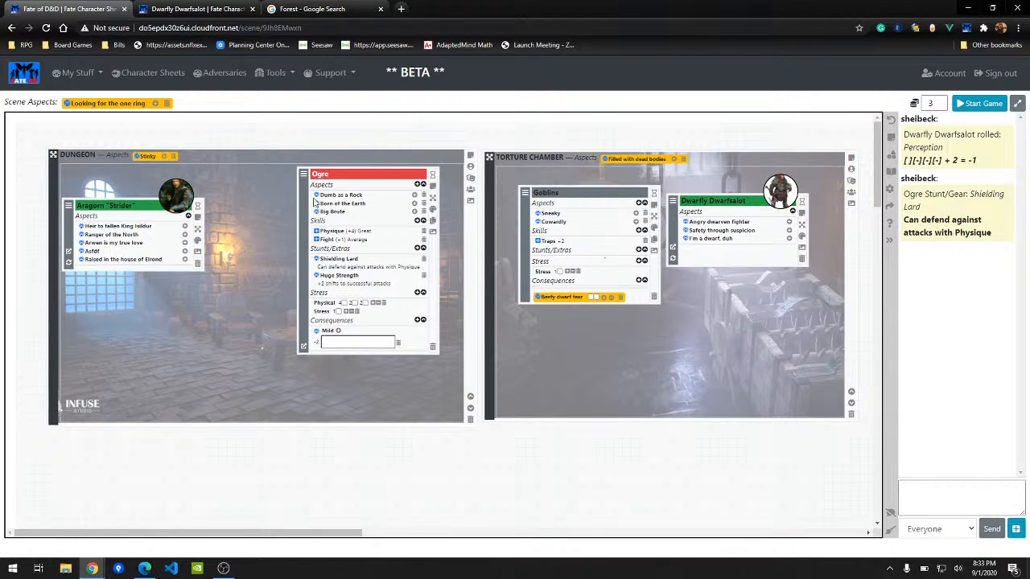
{"action": "left_click", "coordinate": [316, 196]}
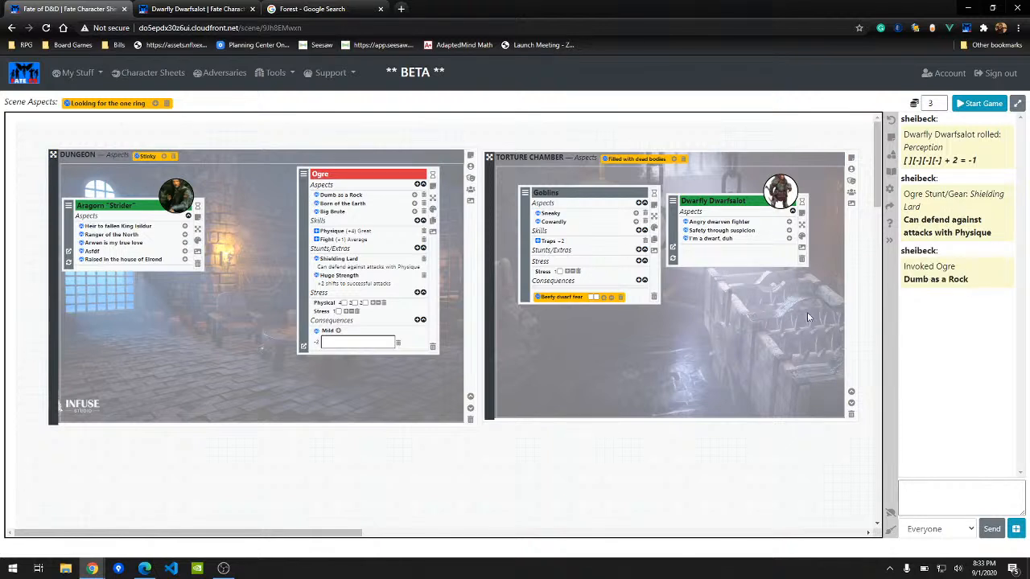
Step: Enter Ouchy as the Ogre's mild consequence and invoke it
{"action": "left_click", "coordinate": [335, 341]}
{"action": "scroll", "coordinate": [335, 341], "scroll_direction": "up", "scroll_amount": 2}
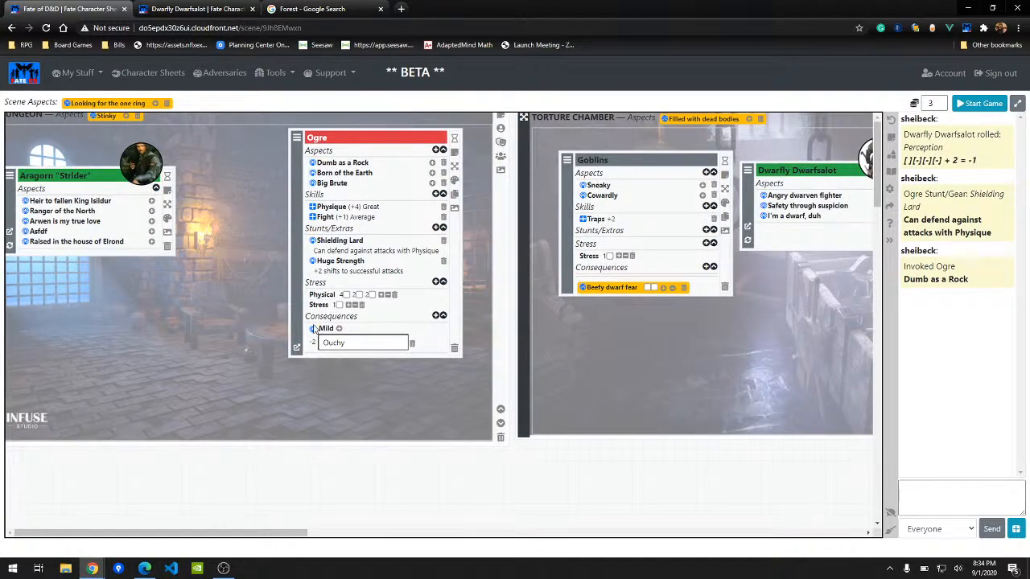
{"action": "left_click", "coordinate": [313, 329]}
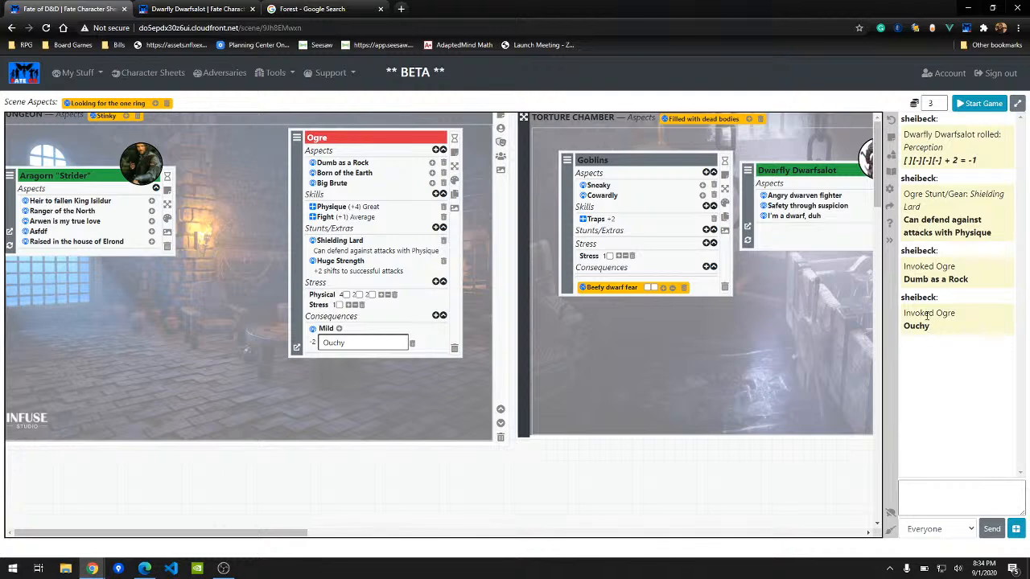
Step: Add an aspect named Tripping with two invoke boxes to the Ogre
{"action": "scroll", "coordinate": [356, 382], "scroll_direction": "down", "scroll_amount": 1}
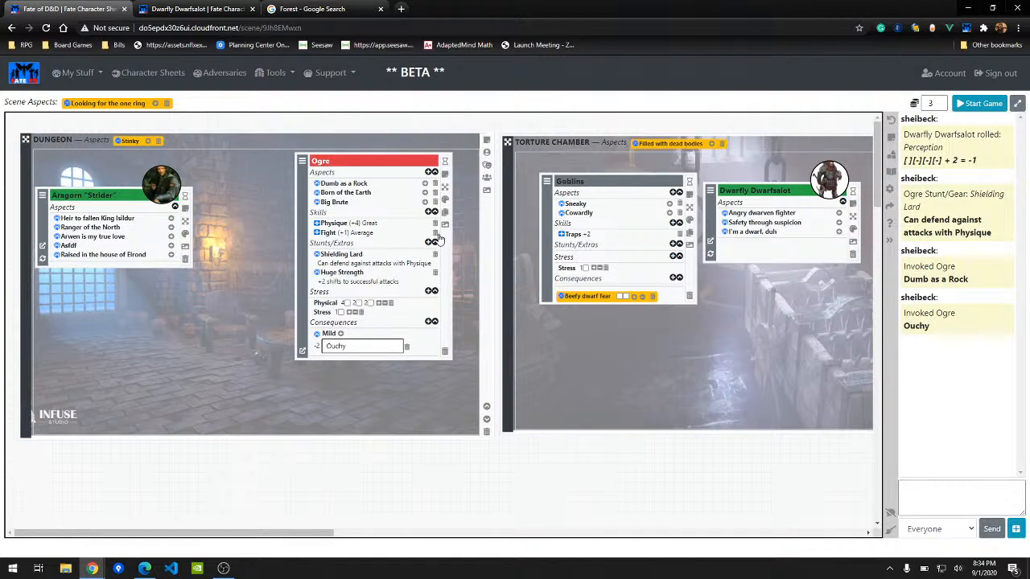
{"action": "left_click", "coordinate": [445, 176]}
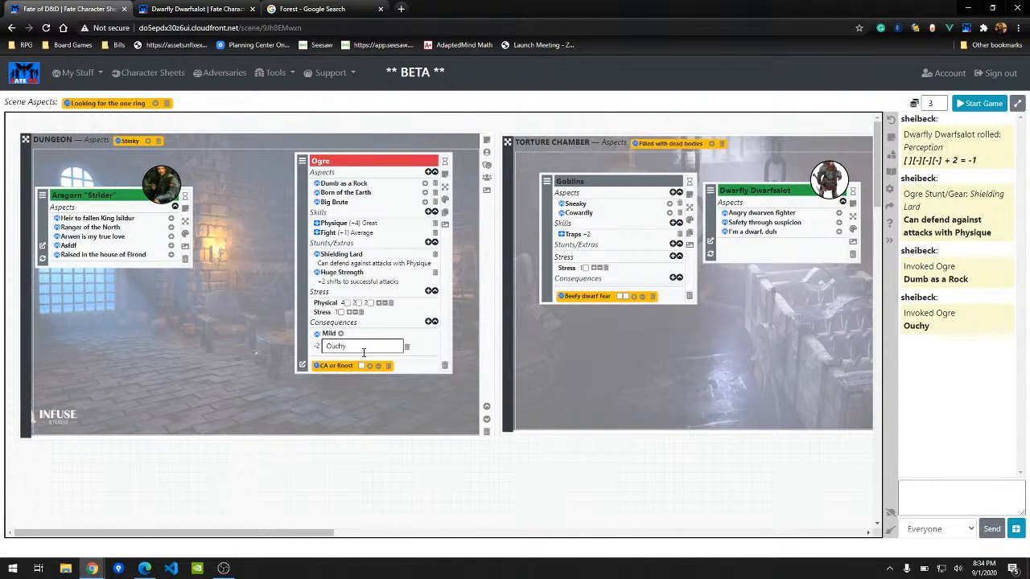
{"action": "left_click", "coordinate": [365, 369]}
{"action": "key", "text": "ctrl+a"}
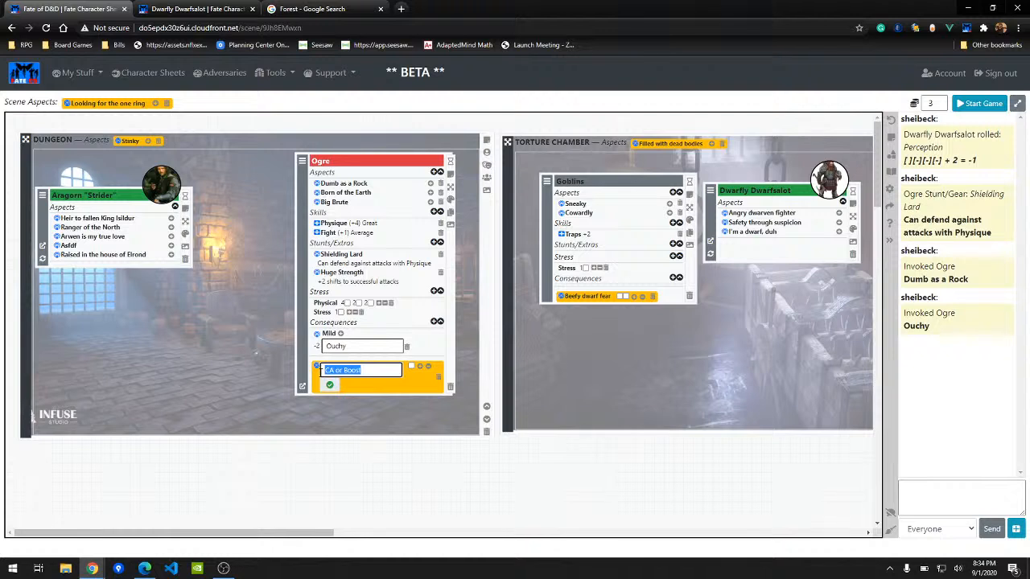
{"action": "type", "text": "Tripping"}
{"action": "left_click", "coordinate": [329, 384]}
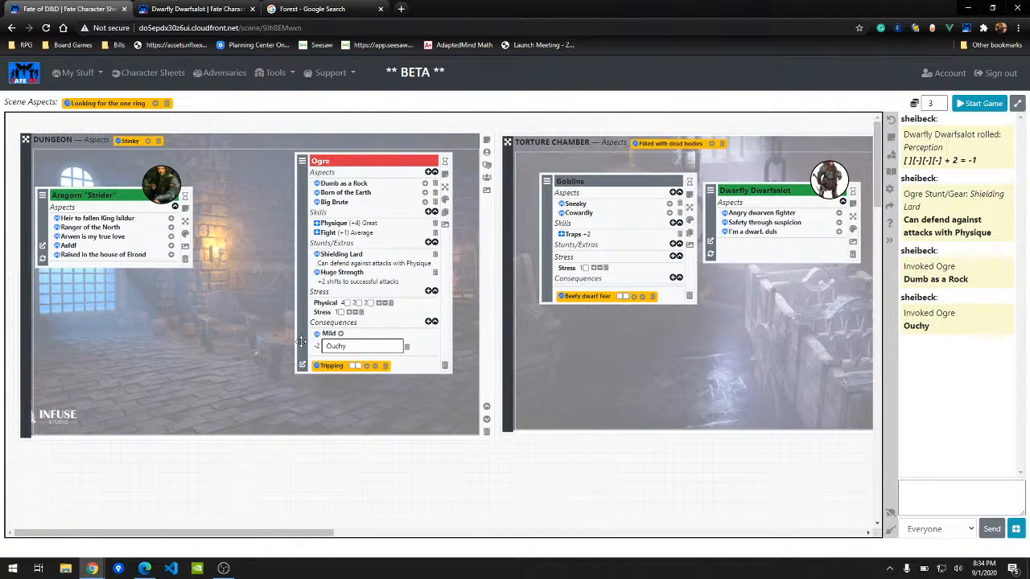
Step: Add a default CA or Boost aspect to Aragorn, and a new skill, stunt/extra and stress track to the Ogre
{"action": "left_click", "coordinate": [185, 209]}
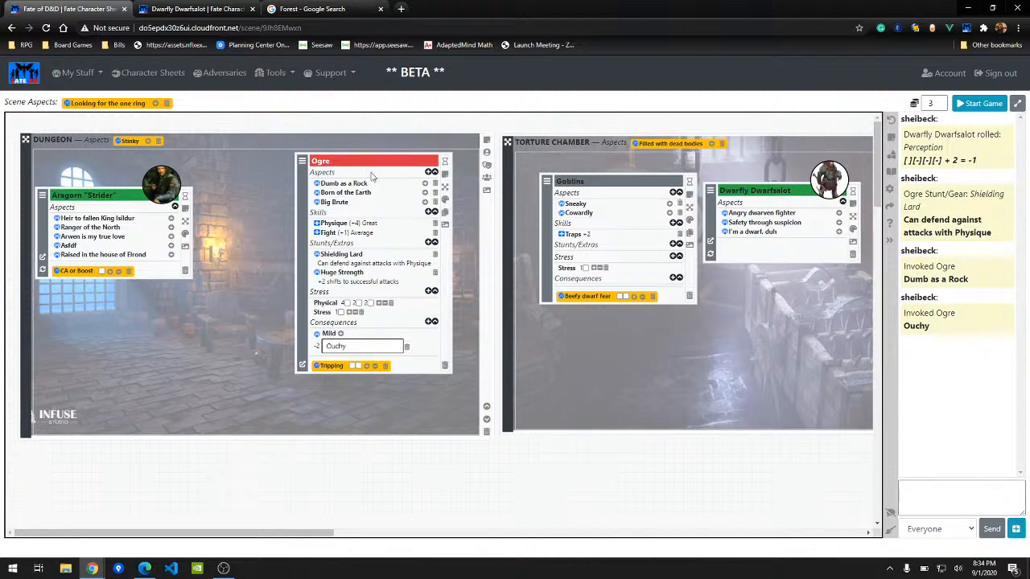
{"action": "left_click", "coordinate": [429, 212]}
{"action": "left_click", "coordinate": [431, 251]}
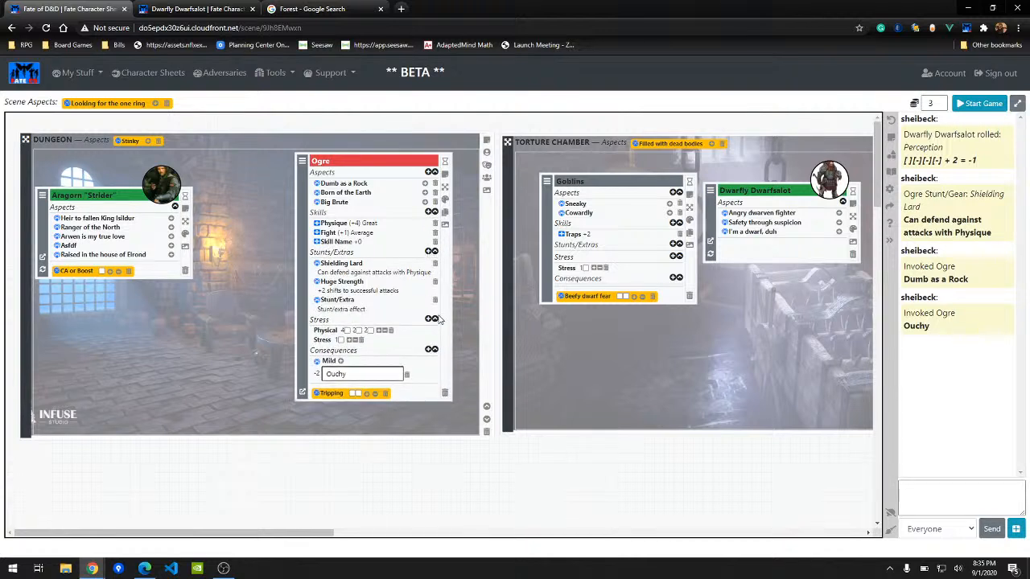
{"action": "left_click", "coordinate": [429, 319]}
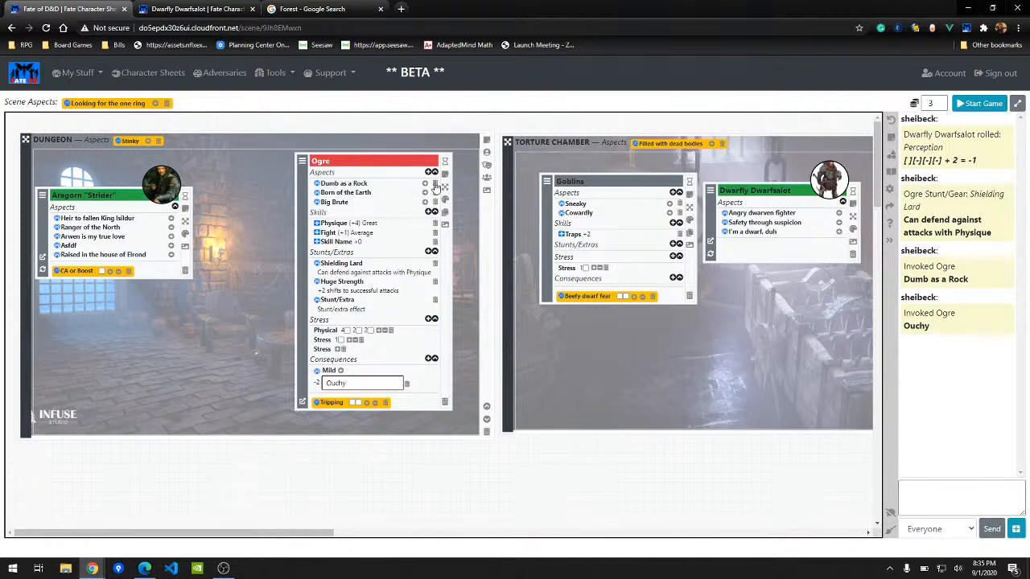
Step: Search the adversaries for Fantasy from the Dungeon zone and close the search without adding one
{"action": "left_click", "coordinate": [487, 168]}
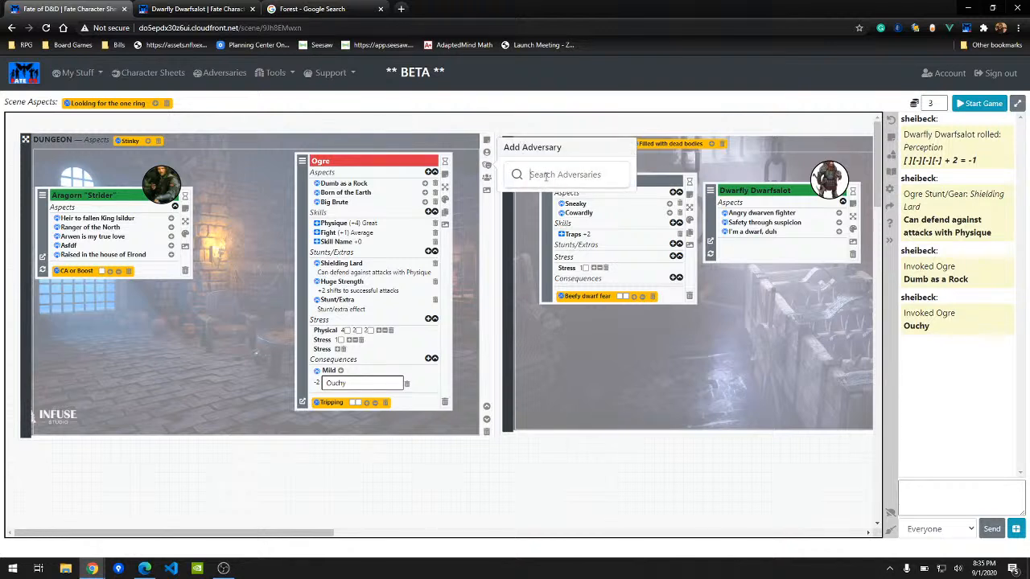
{"action": "type", "text": "Fantasy"}
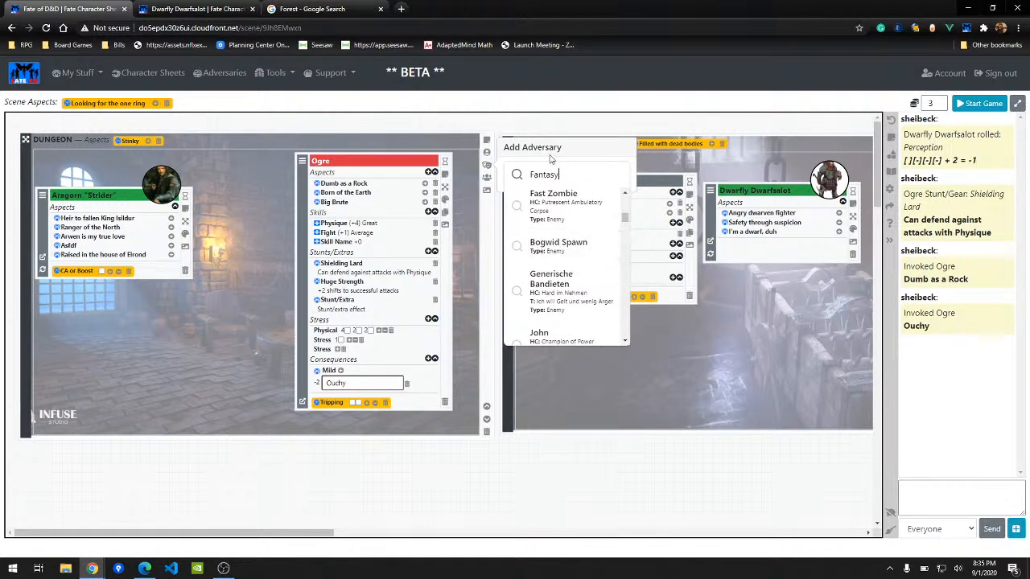
{"action": "left_click", "coordinate": [571, 148]}
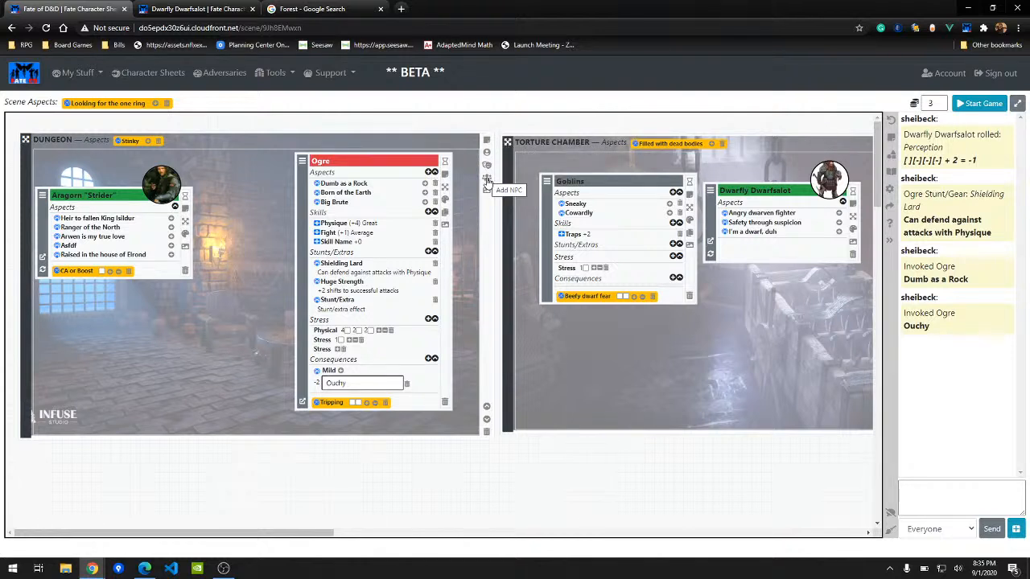
Step: Add a blank NPC to the Dungeon zone, place it below Aragorn, and give it a new aspect and skill
{"action": "left_click", "coordinate": [486, 181]}
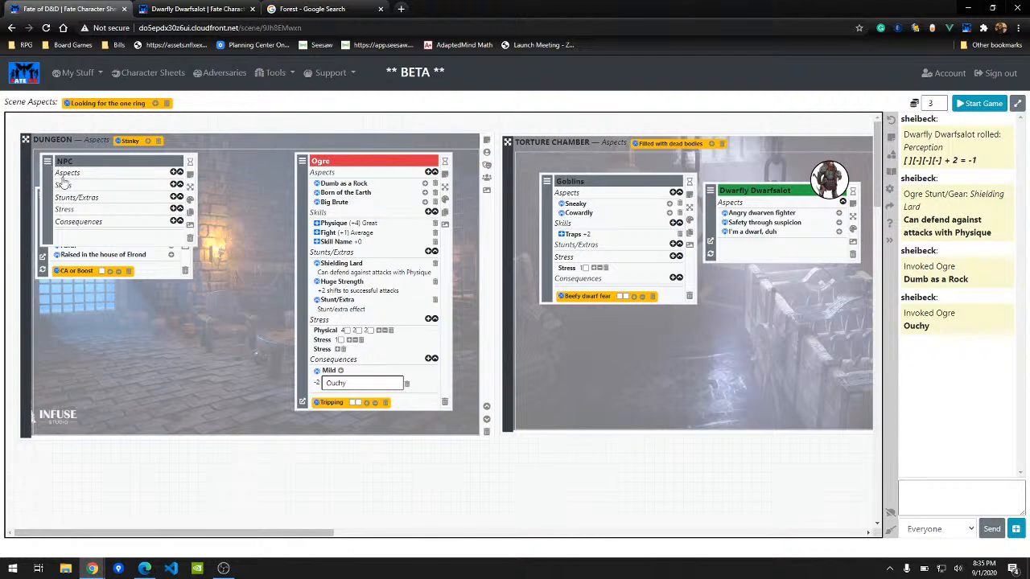
{"action": "left_click_drag", "start_coordinate": [63, 183], "coordinate": [122, 330]}
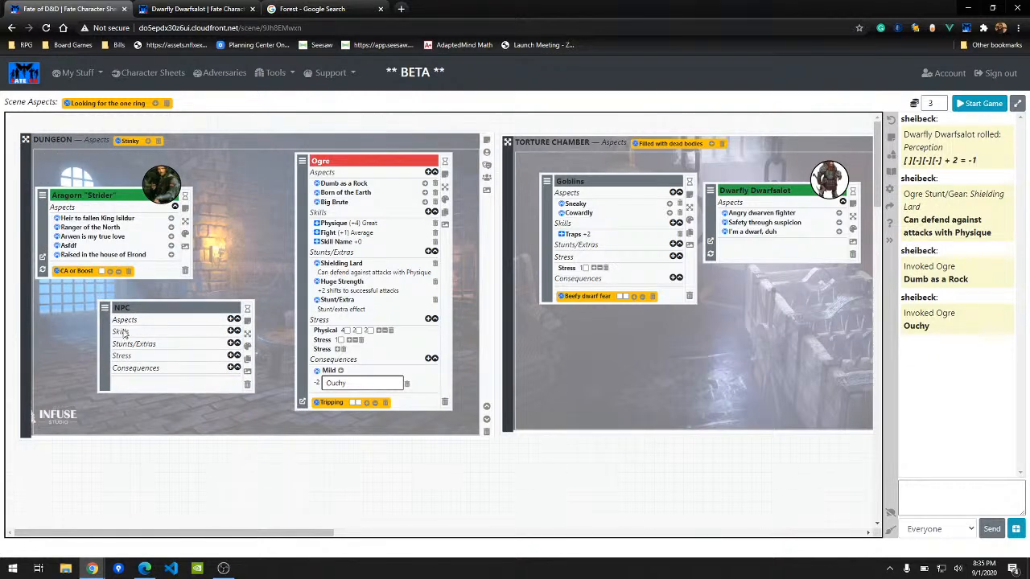
{"action": "left_click", "coordinate": [232, 320]}
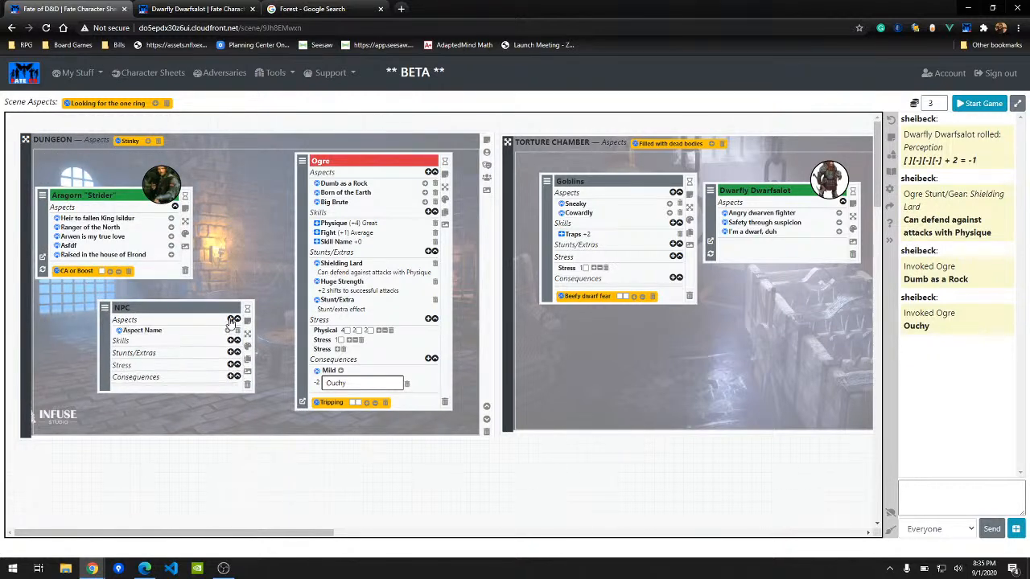
{"action": "left_click", "coordinate": [232, 341]}
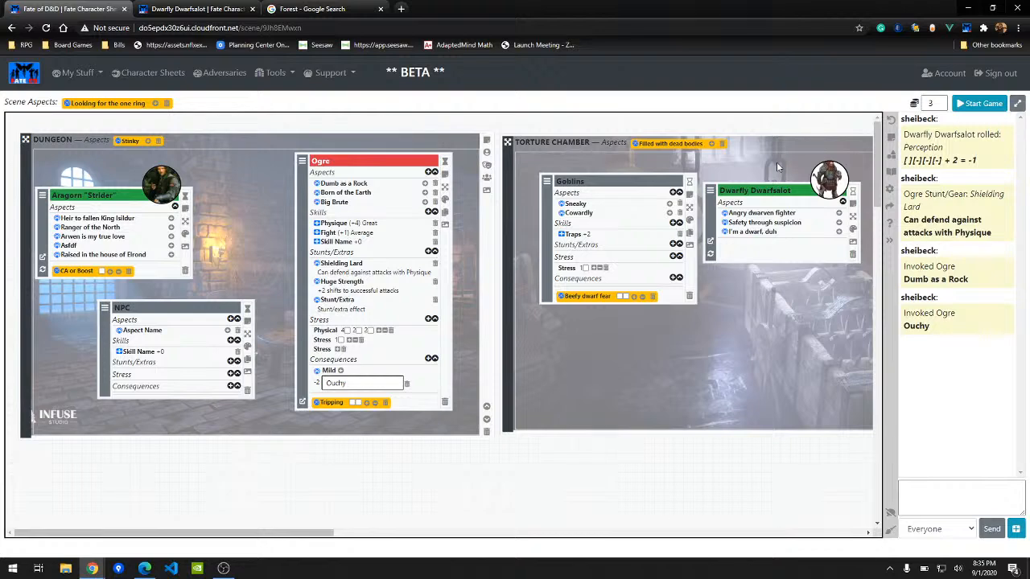
Step: Run the scene's reset command and confirm it
{"action": "left_click", "coordinate": [891, 121]}
{"action": "left_click", "coordinate": [626, 153]}
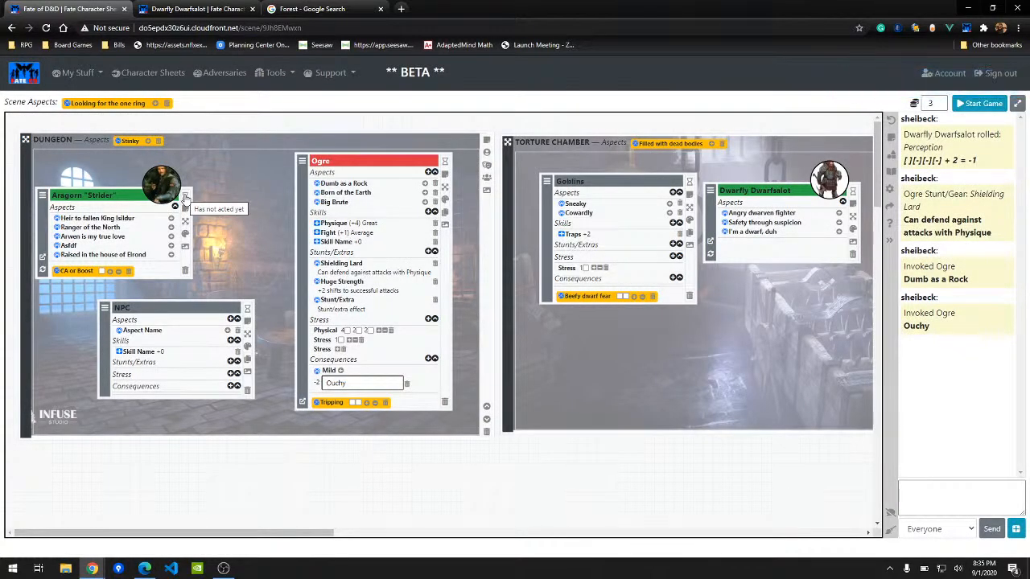
Step: Move Dwarfly Dwarfsalot from the Torture Chamber to the Forest zone and place the card near that zone's upper-left corner
{"action": "scroll", "coordinate": [609, 434], "scroll_direction": "down", "scroll_amount": 2}
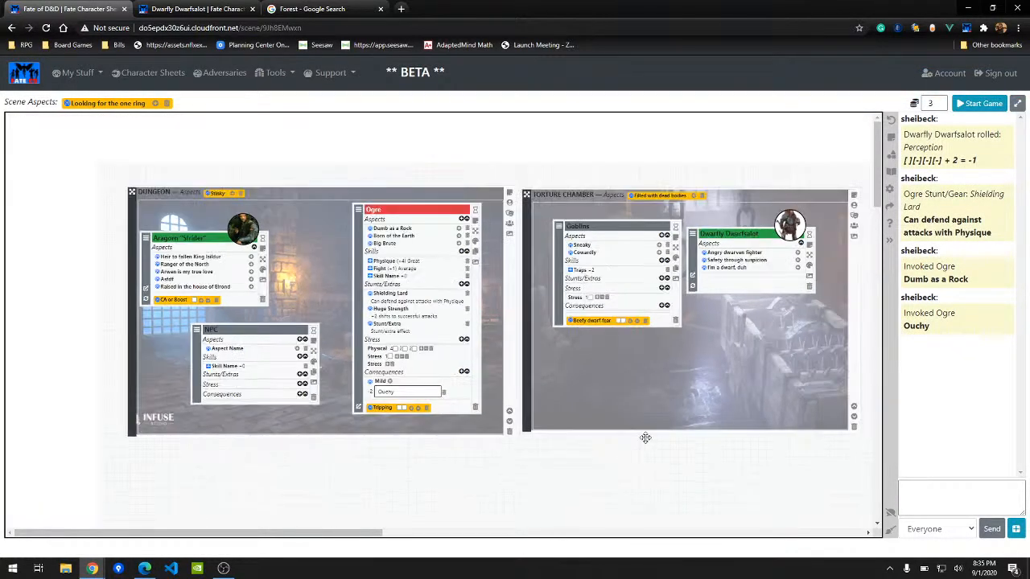
{"action": "left_click_drag", "start_coordinate": [723, 502], "coordinate": [417, 479]}
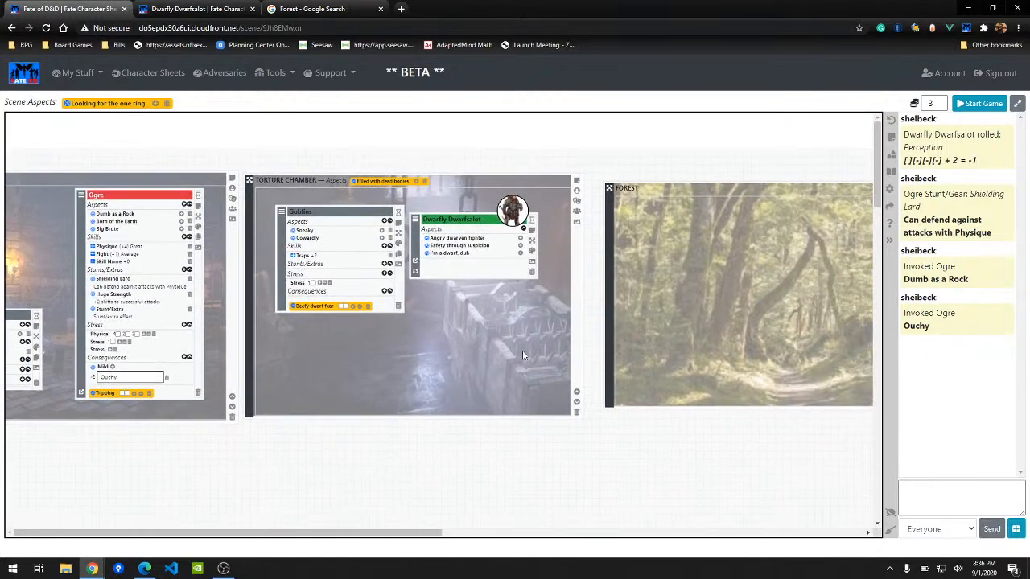
{"action": "left_click", "coordinate": [531, 245]}
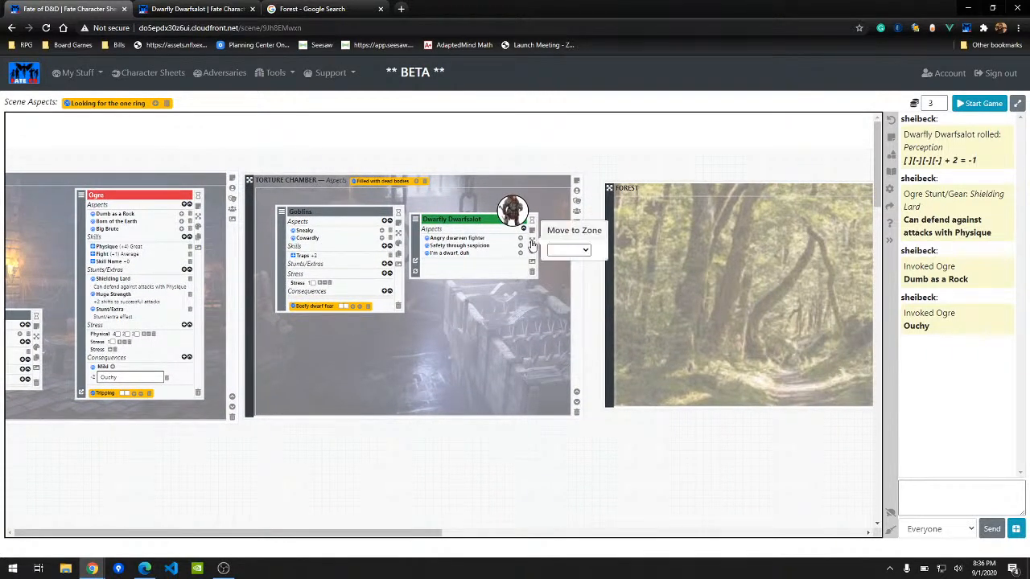
{"action": "left_click", "coordinate": [583, 251]}
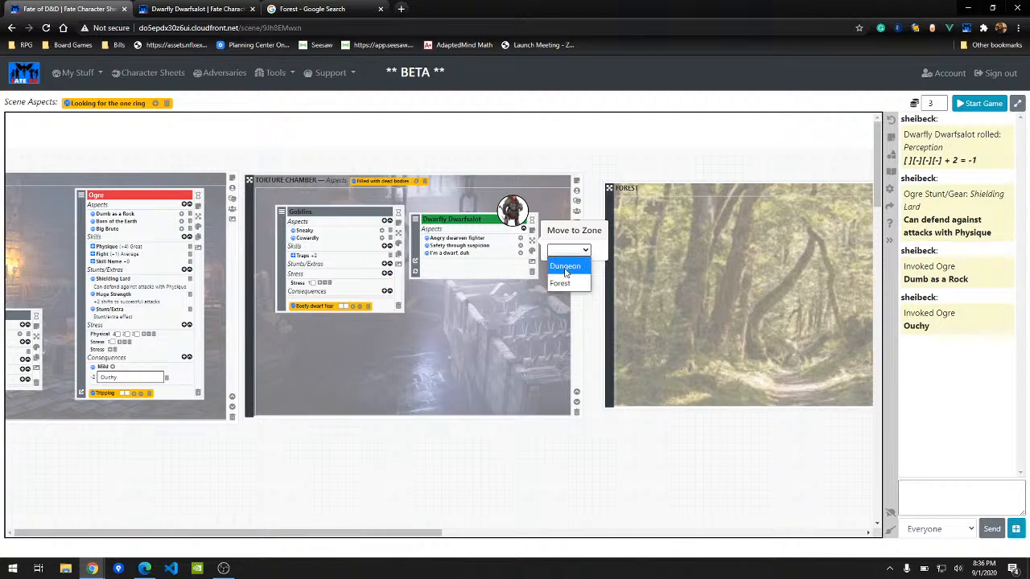
{"action": "left_click", "coordinate": [565, 284]}
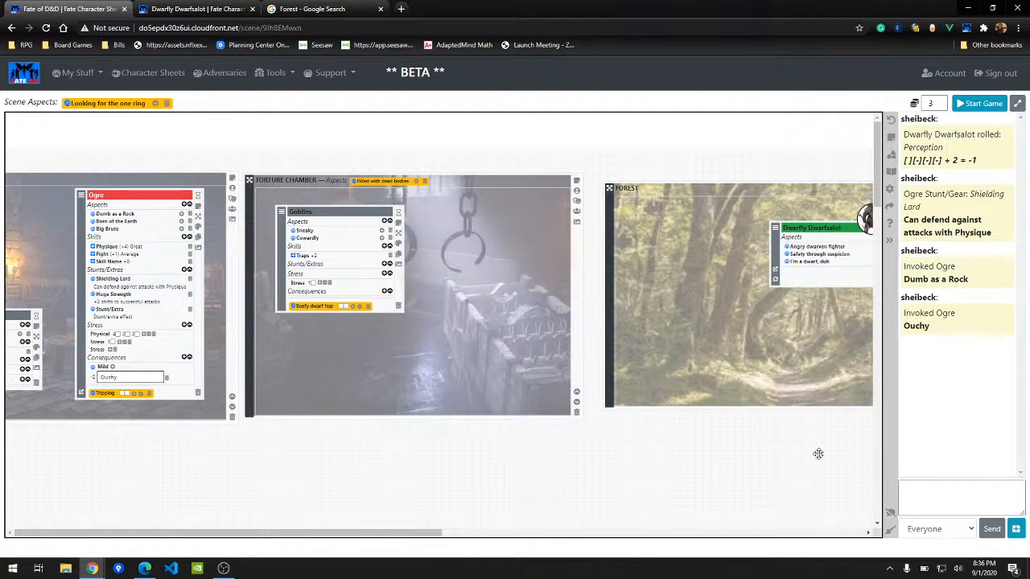
{"action": "left_click_drag", "start_coordinate": [818, 454], "coordinate": [552, 459]}
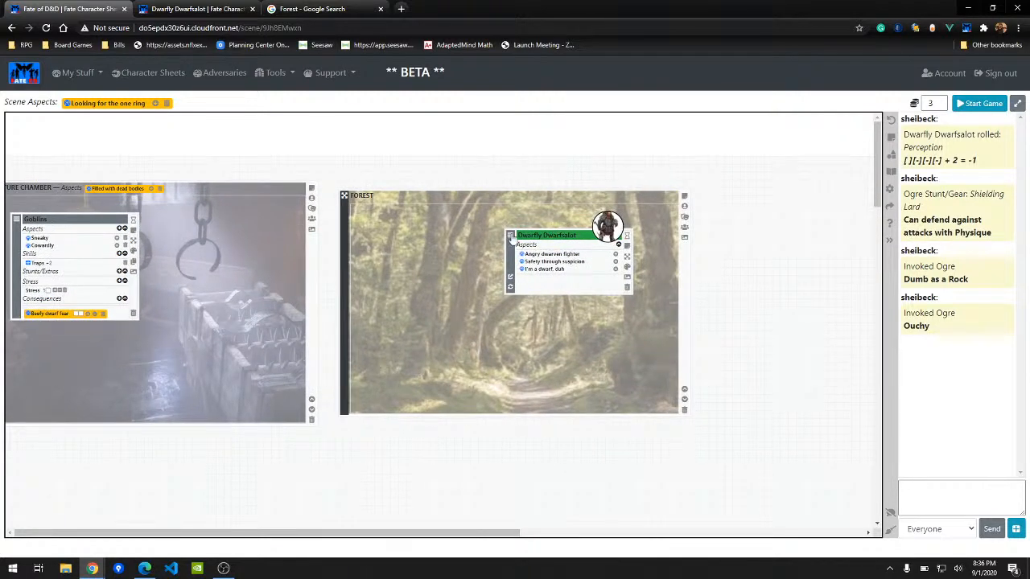
{"action": "left_click_drag", "start_coordinate": [510, 235], "coordinate": [396, 224]}
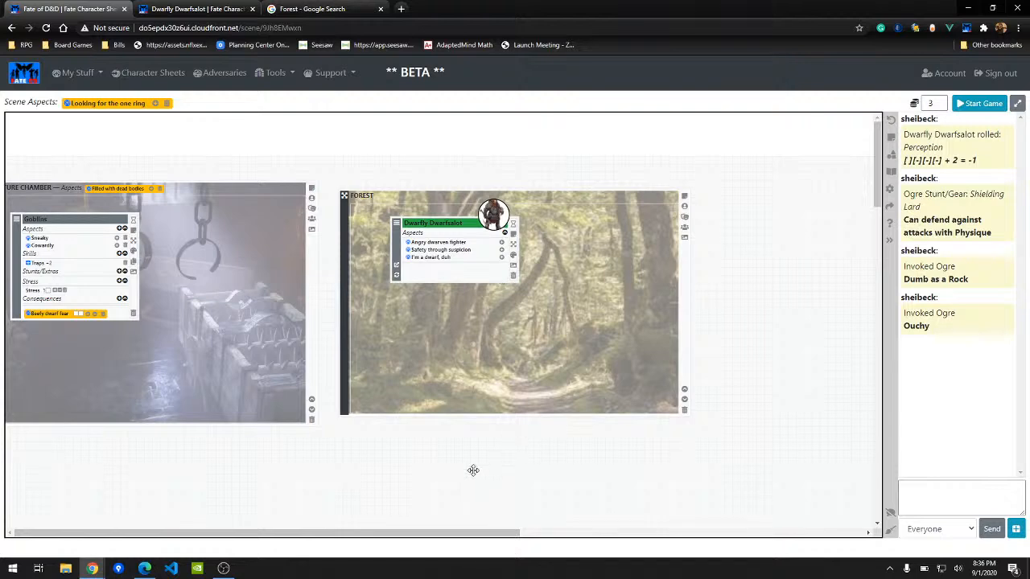
Step: Start the online game for the scene and join it as the host
{"action": "left_click_drag", "start_coordinate": [471, 469], "coordinate": [677, 388]}
{"action": "scroll", "coordinate": [593, 467], "scroll_direction": "down", "scroll_amount": 3}
{"action": "scroll", "coordinate": [708, 403], "scroll_direction": "down", "scroll_amount": 1}
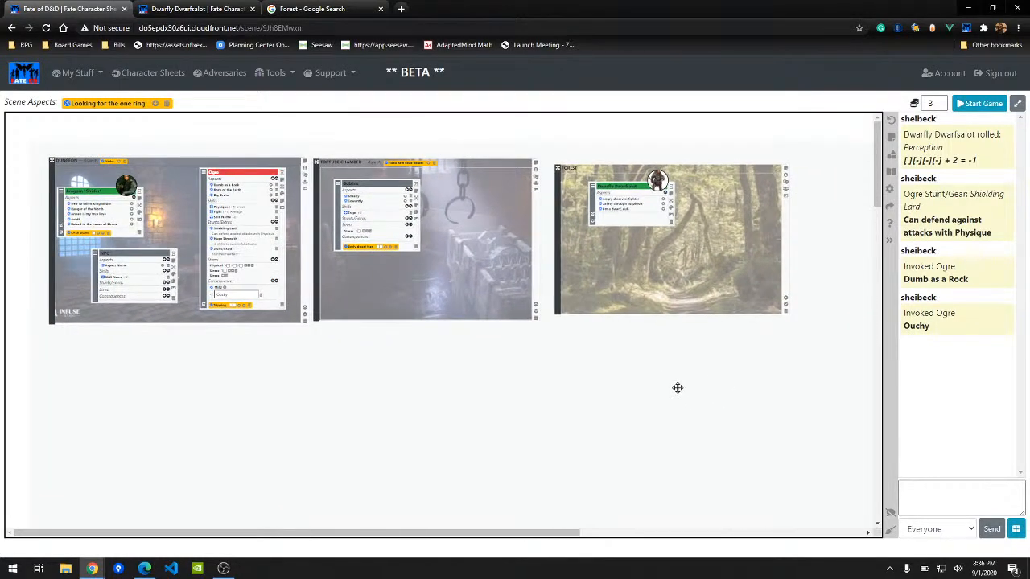
{"action": "left_click", "coordinate": [980, 106]}
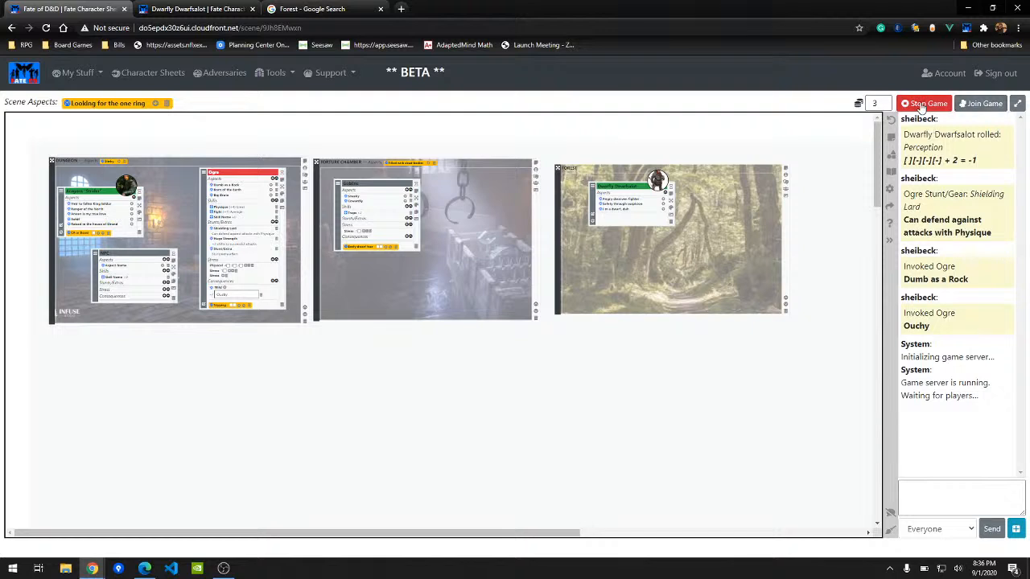
{"action": "triple_click", "coordinate": [950, 395]}
{"action": "left_click", "coordinate": [960, 421]}
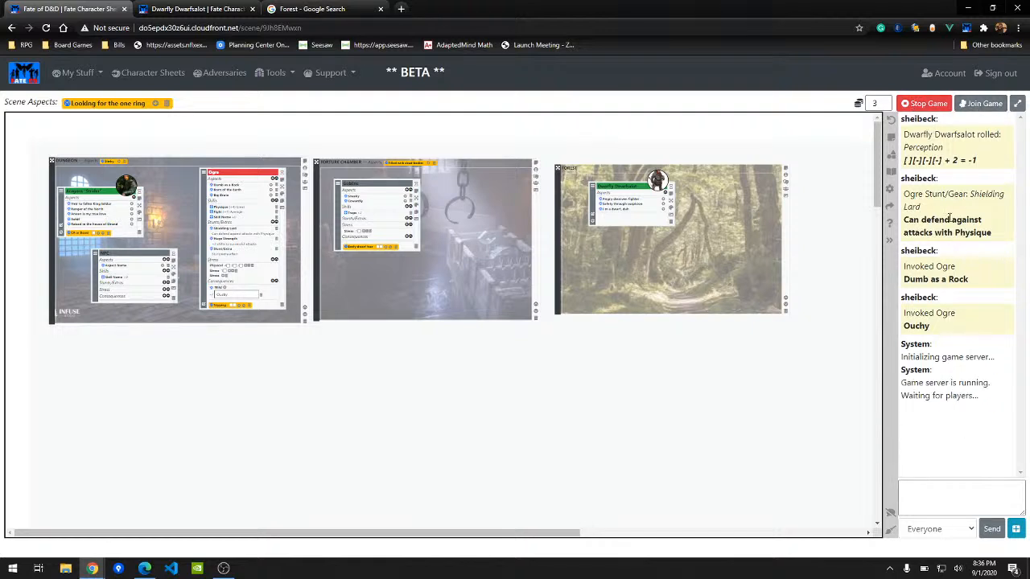
{"action": "left_click", "coordinate": [978, 105]}
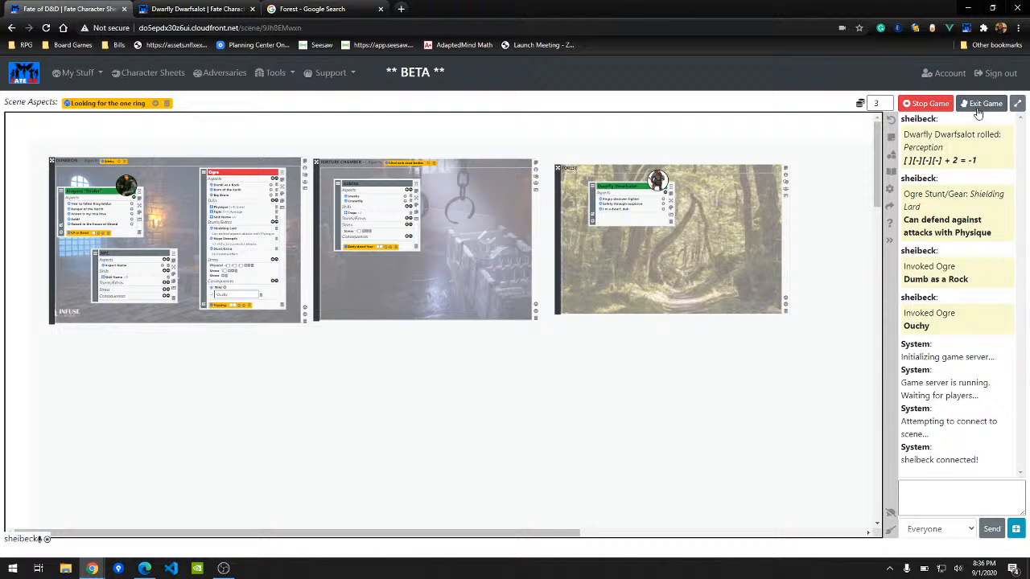
Step: Review the host's video and audio options in the scene settings and close them
{"action": "left_click", "coordinate": [890, 191]}
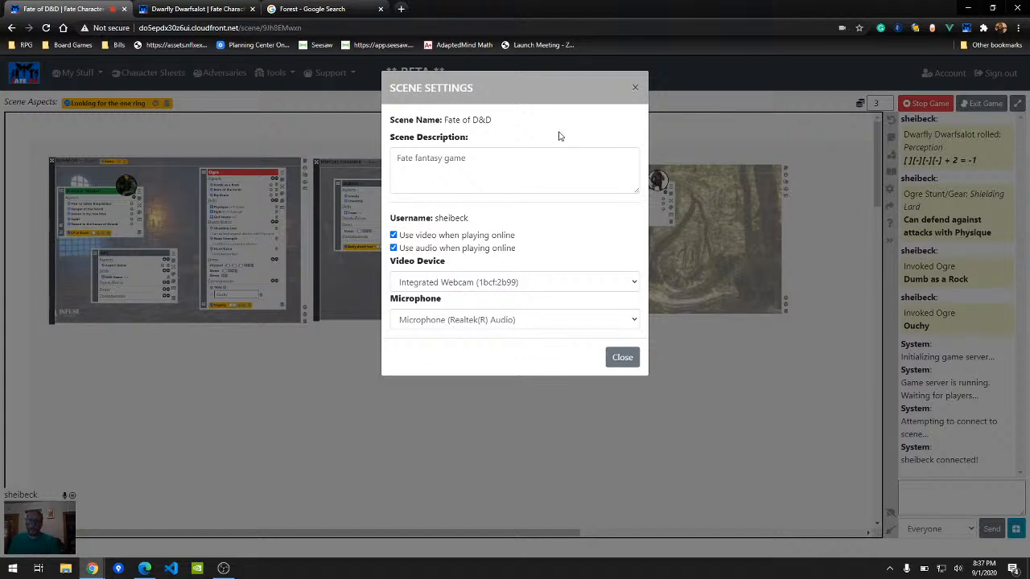
{"action": "left_click", "coordinate": [635, 87]}
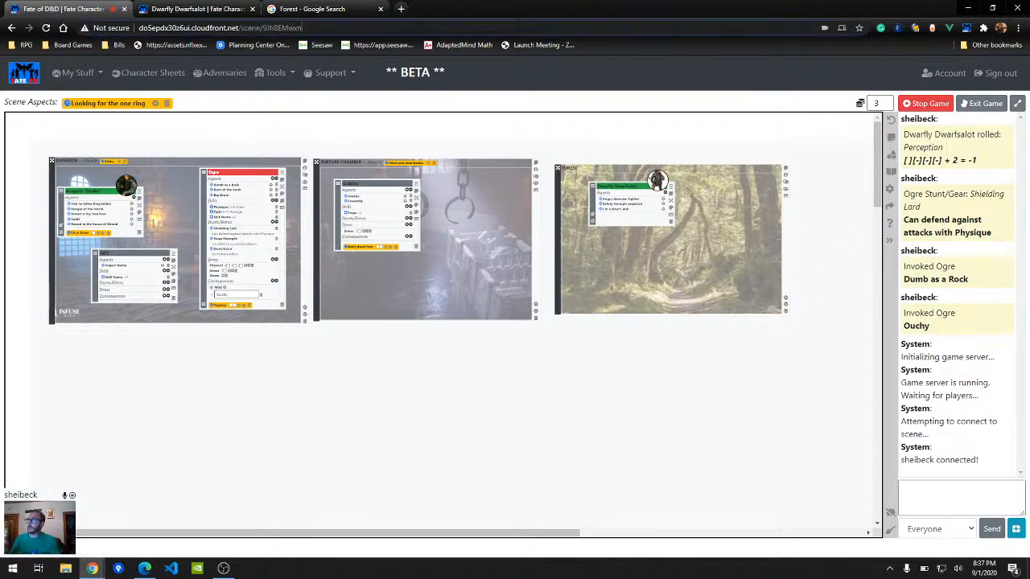
Step: Copy the scene's share link, open it in Microsoft Edge, and join the game there as a second player
{"action": "left_click", "coordinate": [889, 211]}
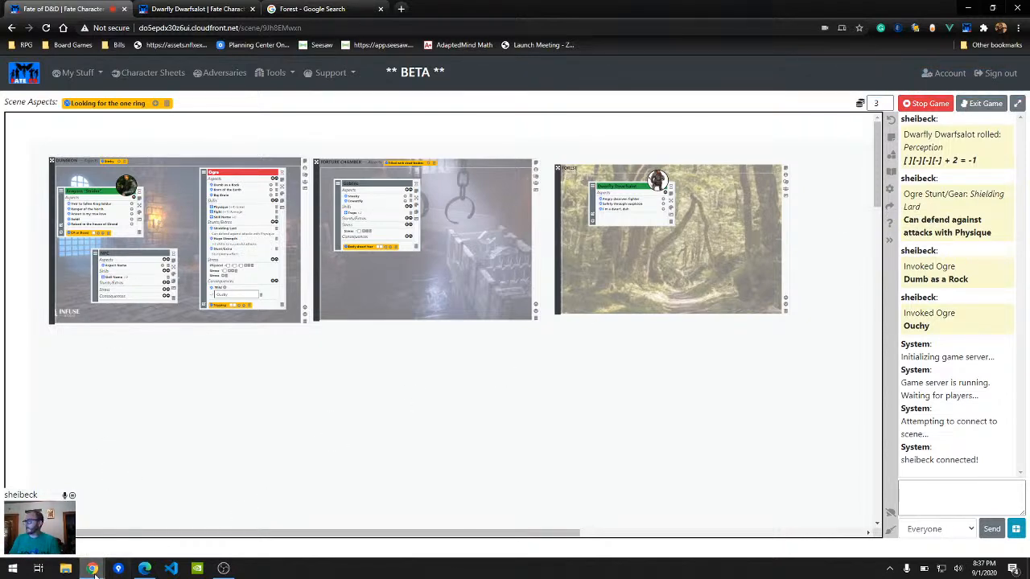
{"action": "left_click", "coordinate": [144, 569]}
{"action": "left_click", "coordinate": [406, 32]}
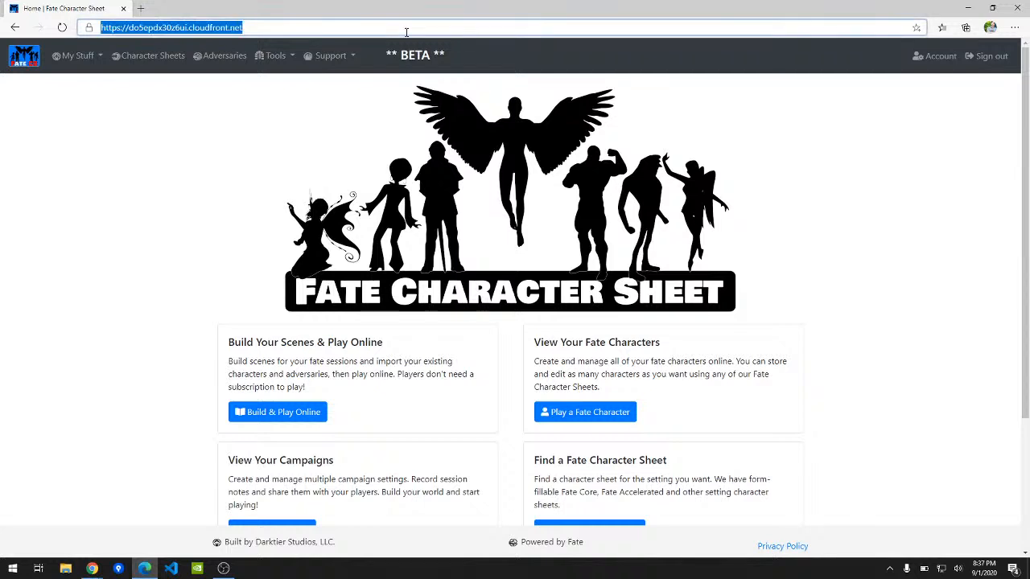
{"action": "key", "text": "ctrl+v"}
{"action": "key", "text": "Return"}
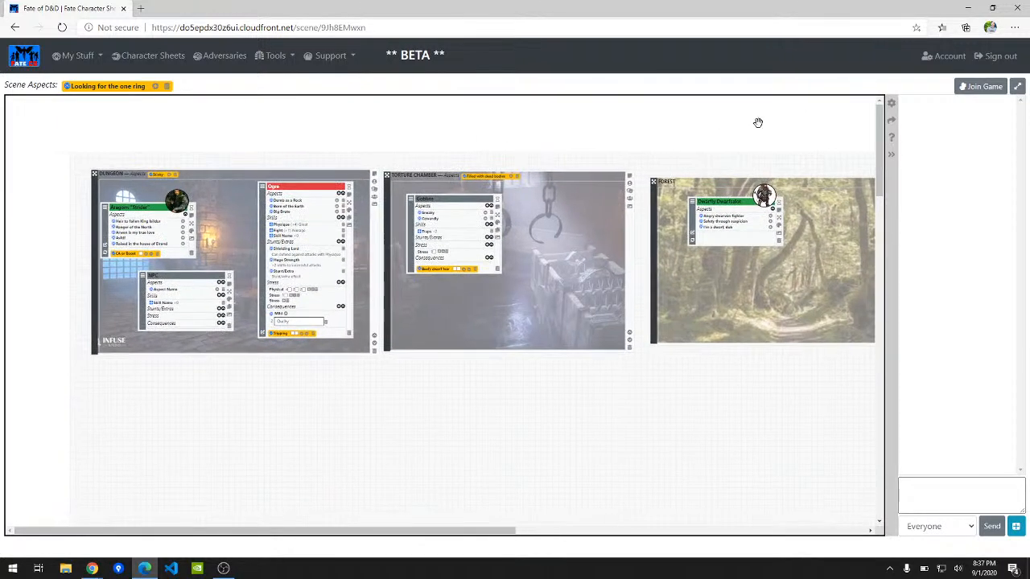
{"action": "left_click", "coordinate": [978, 87]}
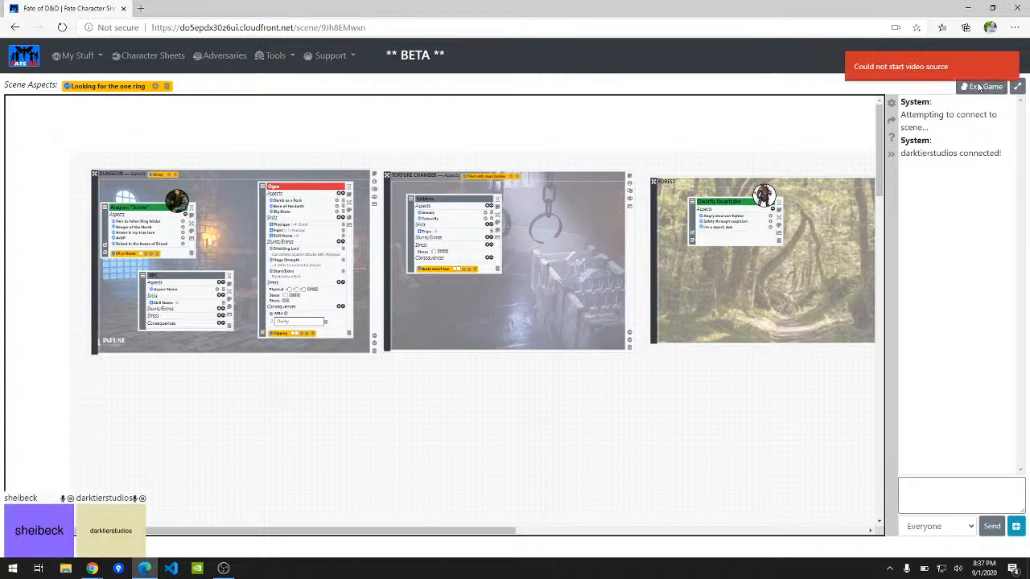
Step: Enable audio for the second player, set the video device to System Default, and reconnect to the game
{"action": "left_click", "coordinate": [891, 103]}
{"action": "left_click", "coordinate": [549, 207]}
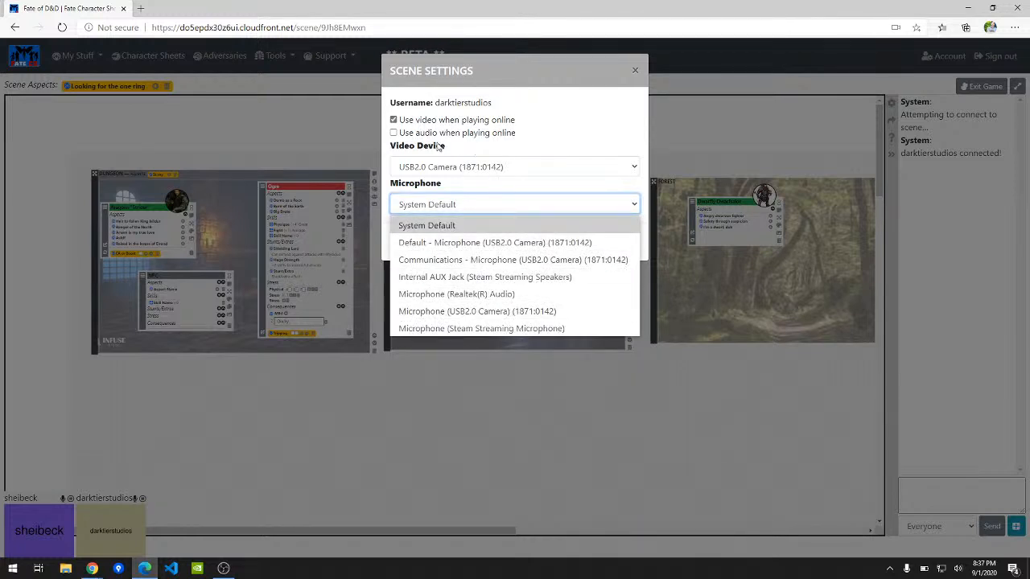
{"action": "left_click", "coordinate": [393, 133]}
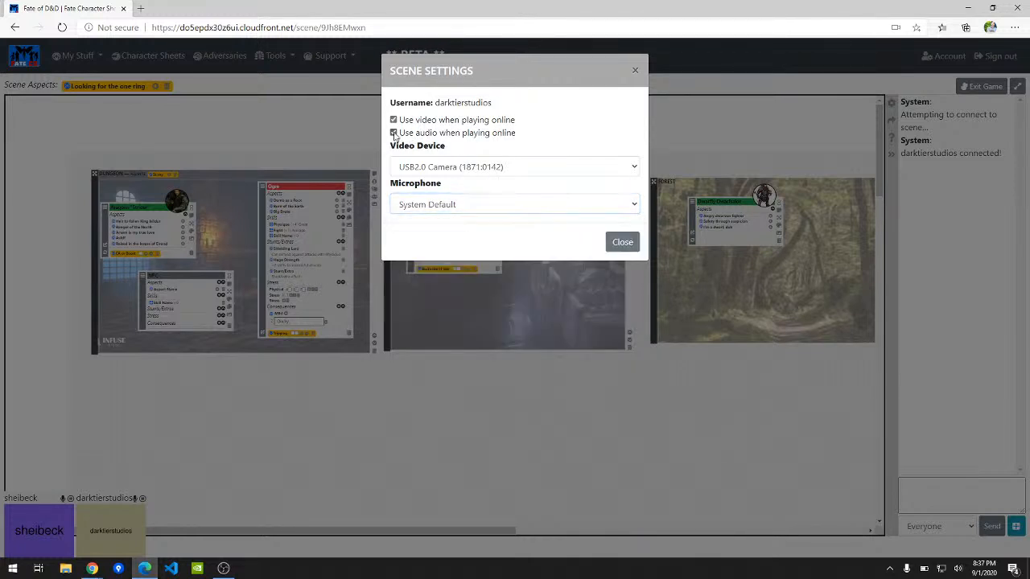
{"action": "left_click", "coordinate": [476, 167]}
{"action": "left_click", "coordinate": [458, 189]}
{"action": "left_click", "coordinate": [621, 242]}
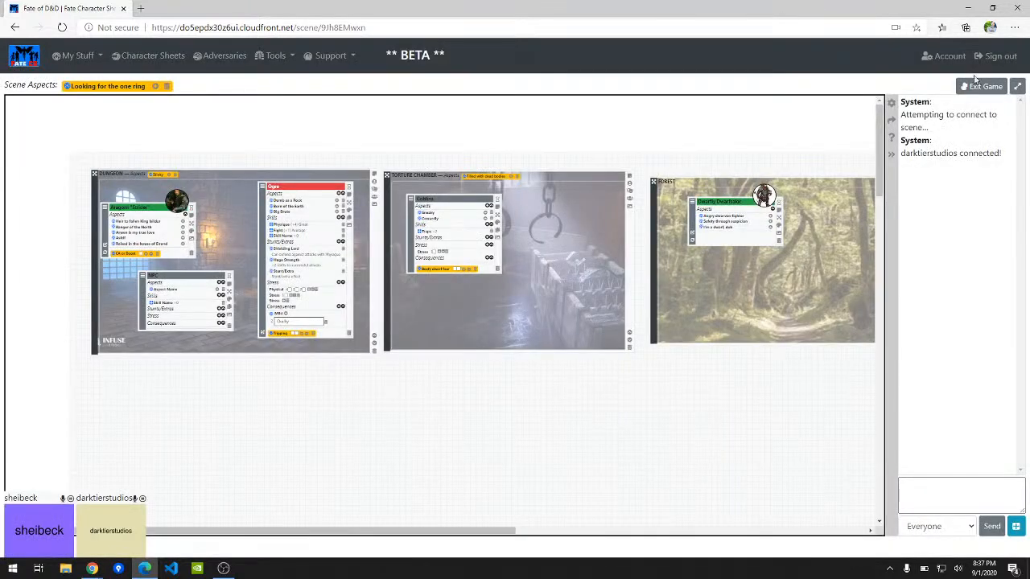
{"action": "left_click", "coordinate": [980, 86]}
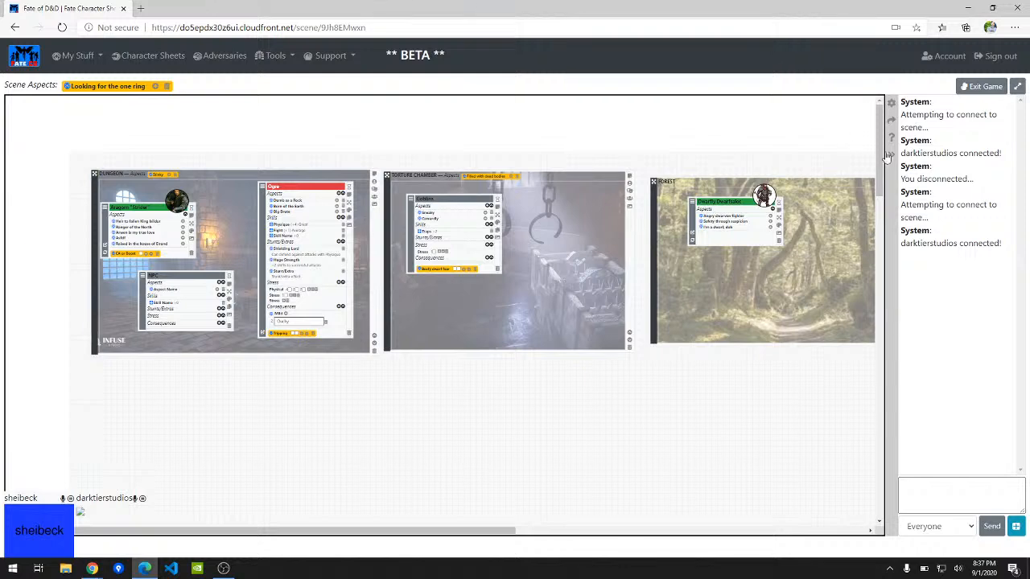
Step: Set the second player's video device to USB2.0 Camera and microphone to Microphone (USB2.0 Camera), and rejoin the game
{"action": "left_click", "coordinate": [892, 104]}
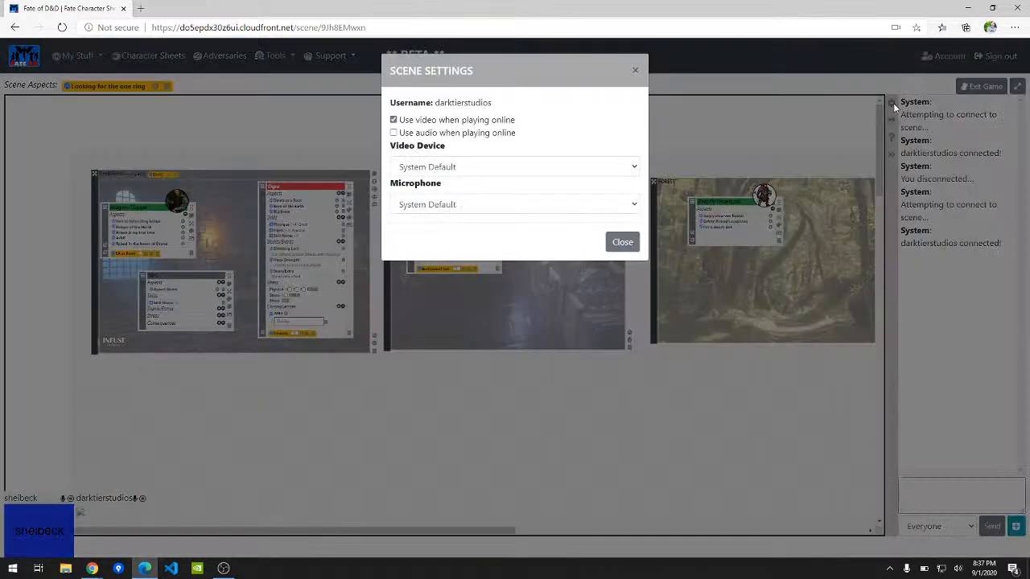
{"action": "left_click", "coordinate": [567, 167]}
{"action": "left_click", "coordinate": [503, 201]}
{"action": "left_click", "coordinate": [505, 205]}
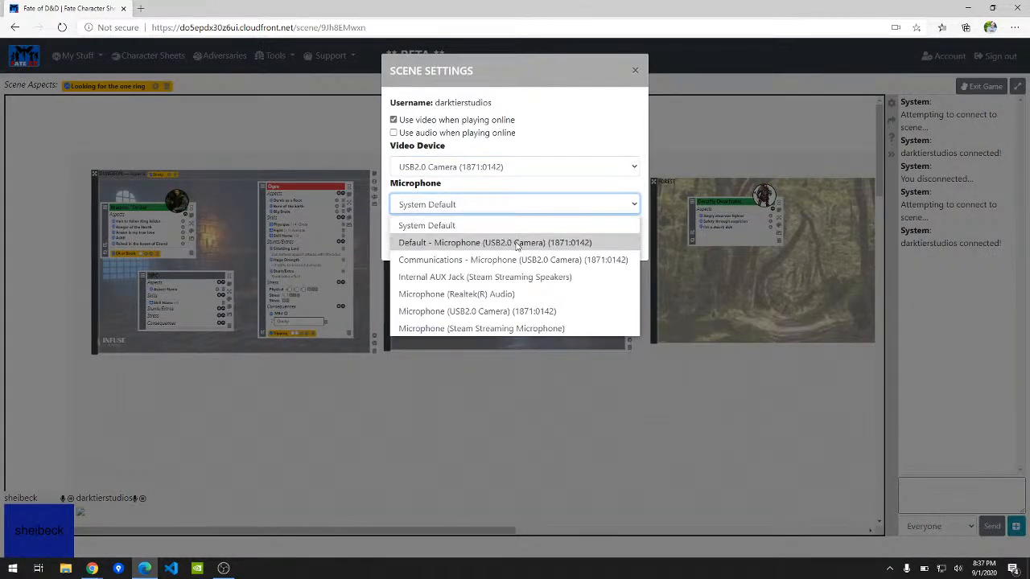
{"action": "left_click", "coordinate": [531, 138]}
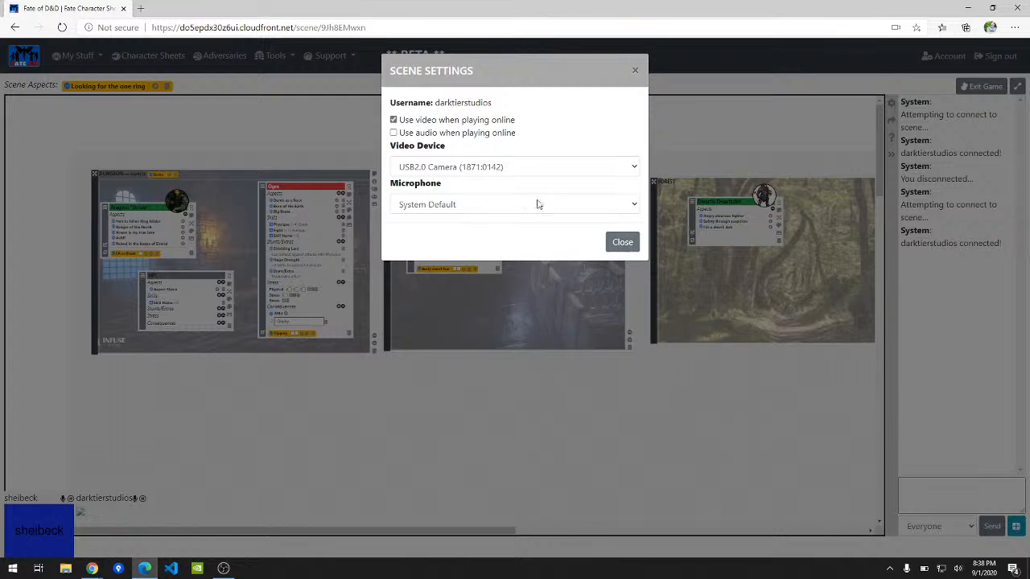
{"action": "left_click", "coordinate": [539, 204]}
{"action": "left_click", "coordinate": [480, 311]}
{"action": "left_click", "coordinate": [619, 241]}
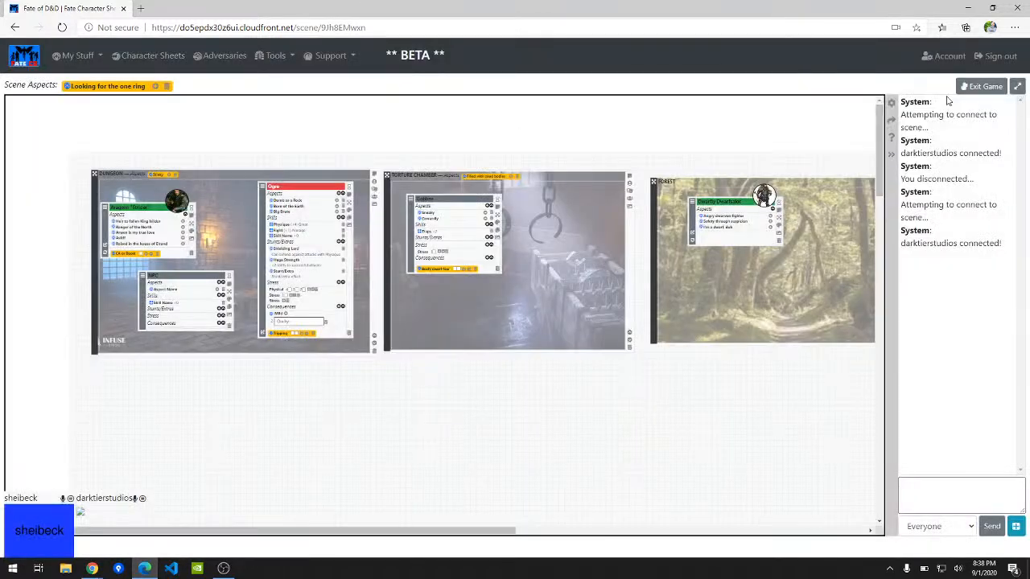
{"action": "left_click", "coordinate": [985, 86]}
{"action": "left_click", "coordinate": [985, 86]}
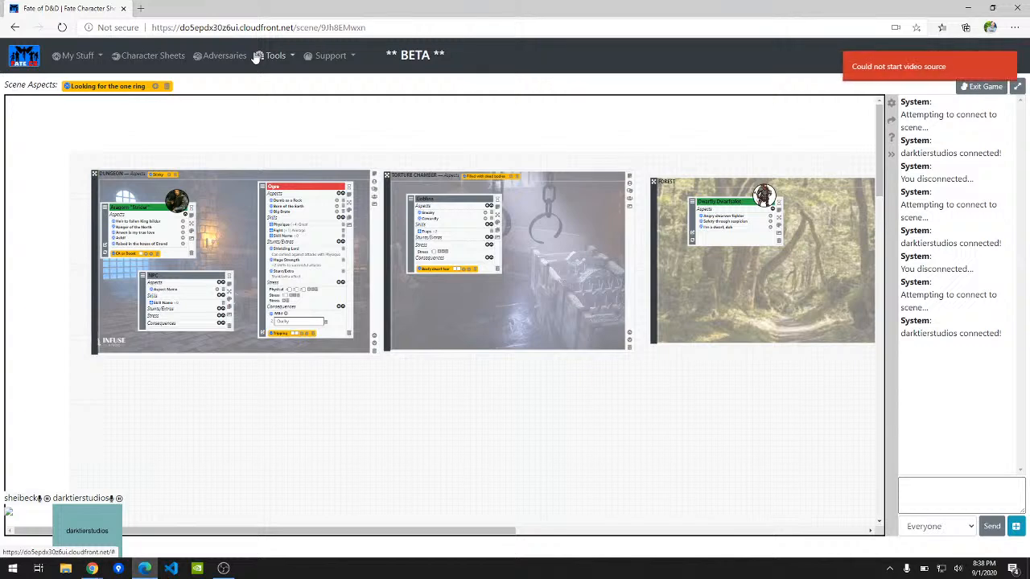
Step: In Chrome, leave the game, select Integrated Webcam and the System Default microphone for the host, turn audio off, and rejoin
{"action": "key", "text": "alt+Tab"}
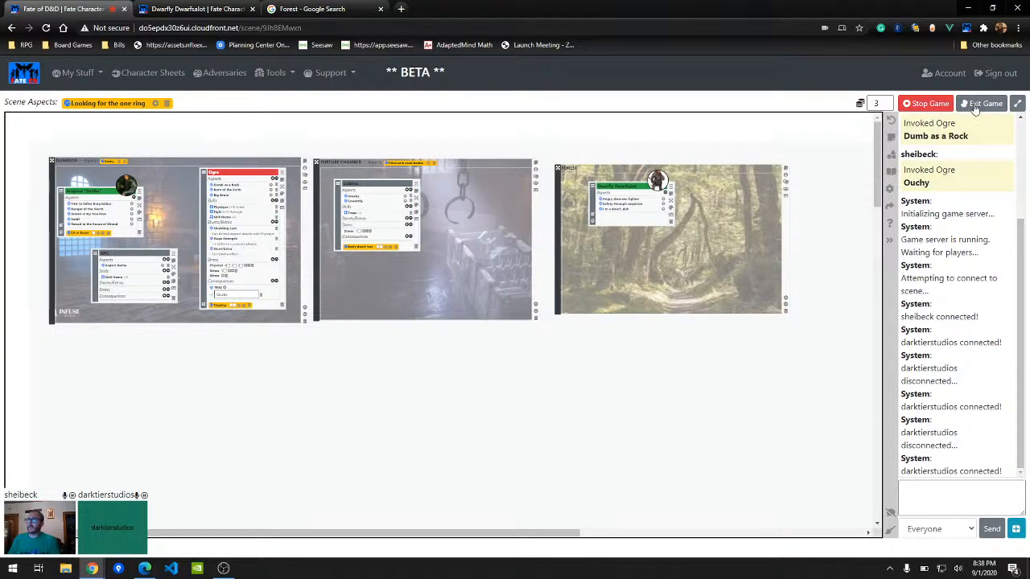
{"action": "left_click", "coordinate": [889, 189]}
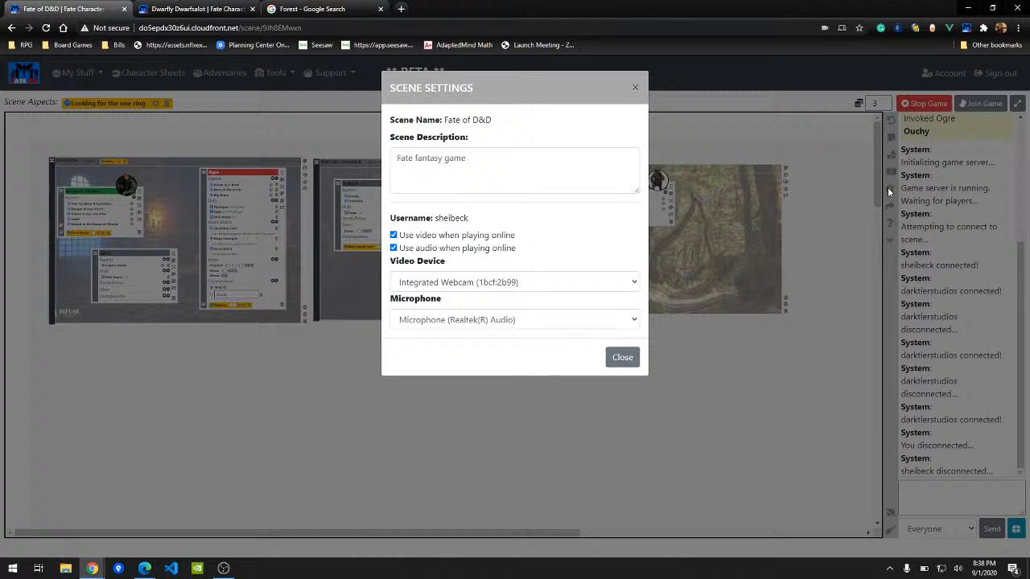
{"action": "left_click", "coordinate": [519, 283]}
{"action": "left_click", "coordinate": [482, 335]}
{"action": "left_click", "coordinate": [539, 319]}
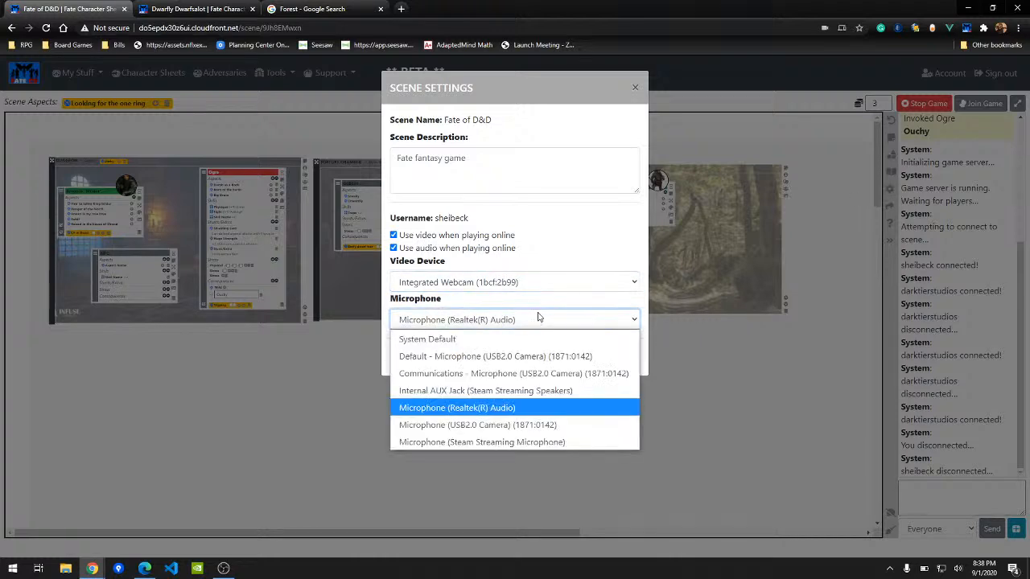
{"action": "left_click", "coordinate": [505, 341]}
{"action": "left_click", "coordinate": [393, 247]}
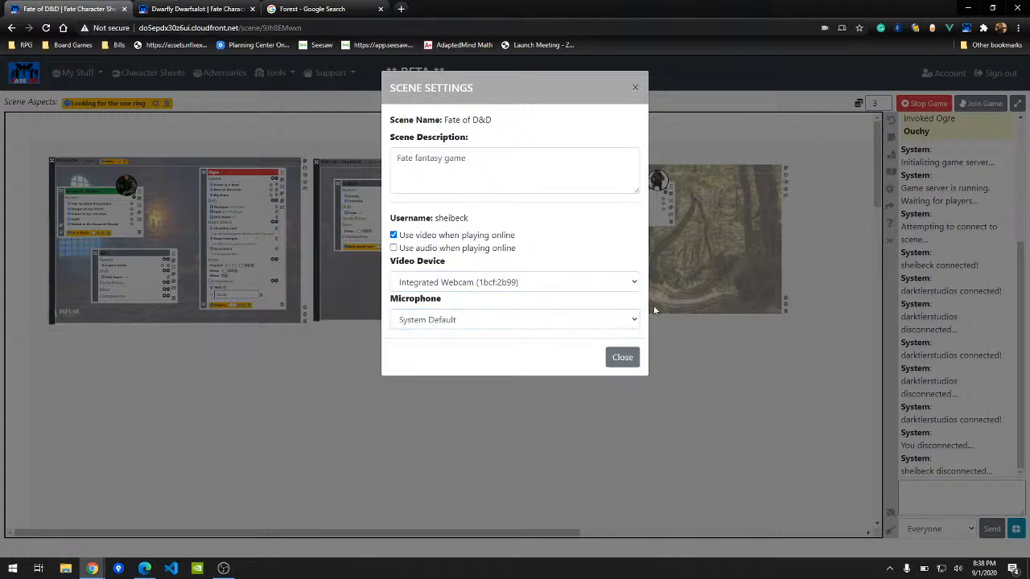
{"action": "left_click", "coordinate": [621, 357]}
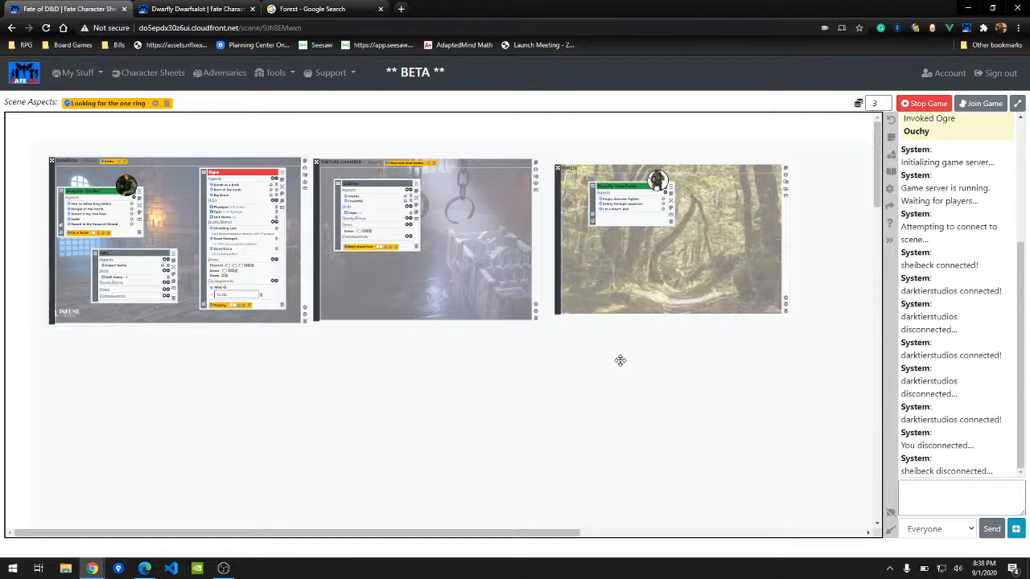
{"action": "left_click", "coordinate": [977, 108]}
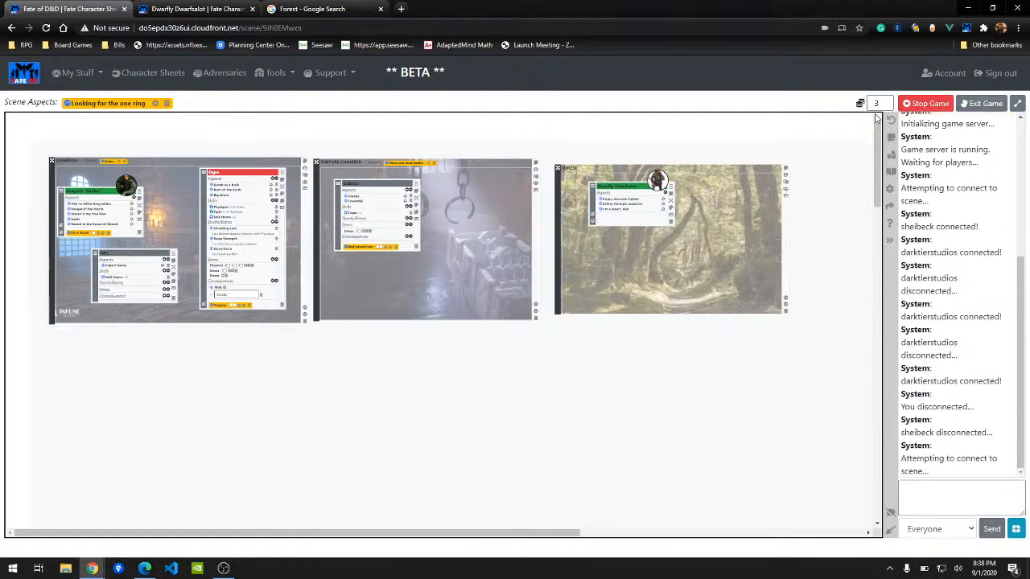
Step: In Edge, leave the game as the second player, select USB2.0 Camera as the video device, and rejoin
{"action": "left_click", "coordinate": [214, 10]}
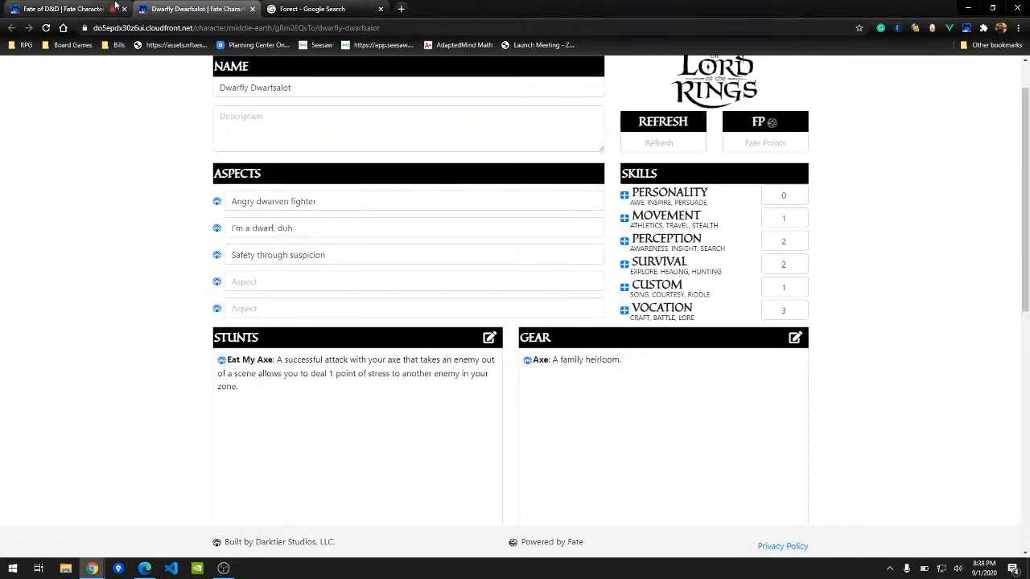
{"action": "left_click", "coordinate": [104, 9]}
{"action": "key", "text": "alt+Tab"}
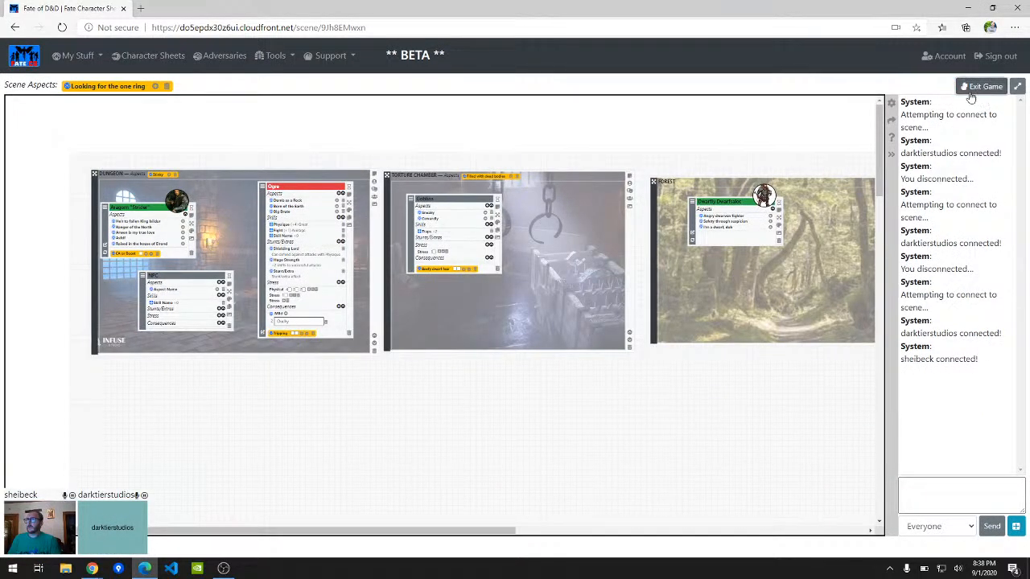
{"action": "left_click", "coordinate": [978, 86]}
{"action": "left_click", "coordinate": [891, 104]}
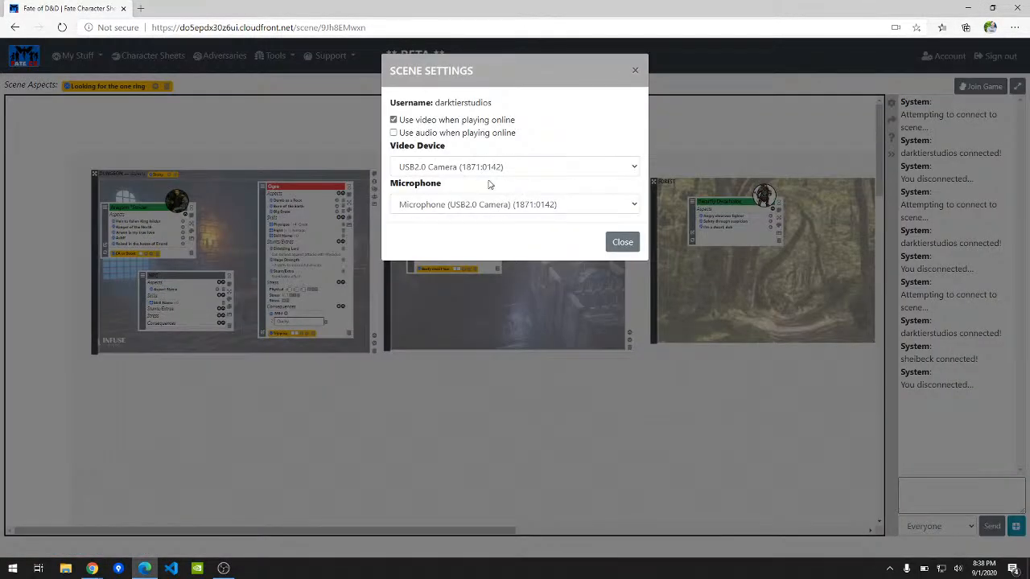
{"action": "left_click", "coordinate": [467, 169]}
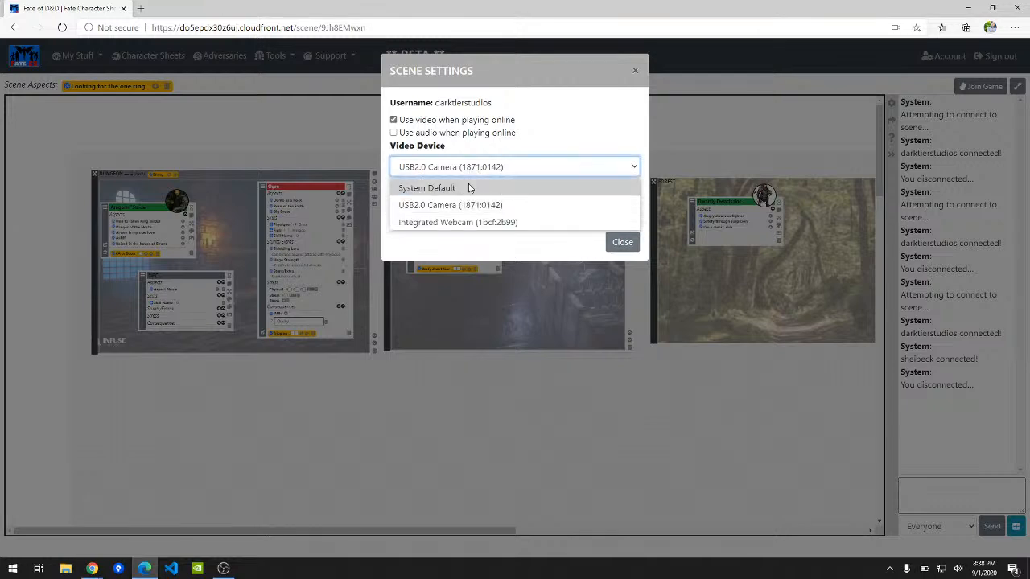
{"action": "left_click", "coordinate": [469, 209]}
{"action": "left_click", "coordinate": [623, 243]}
{"action": "left_click", "coordinate": [980, 86]}
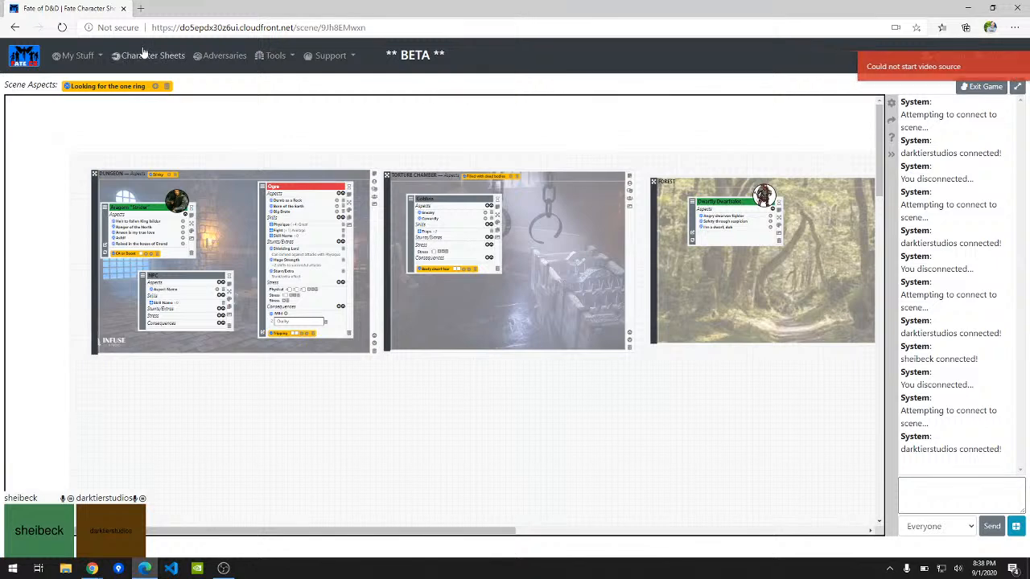
{"action": "key", "text": "alt+Tab"}
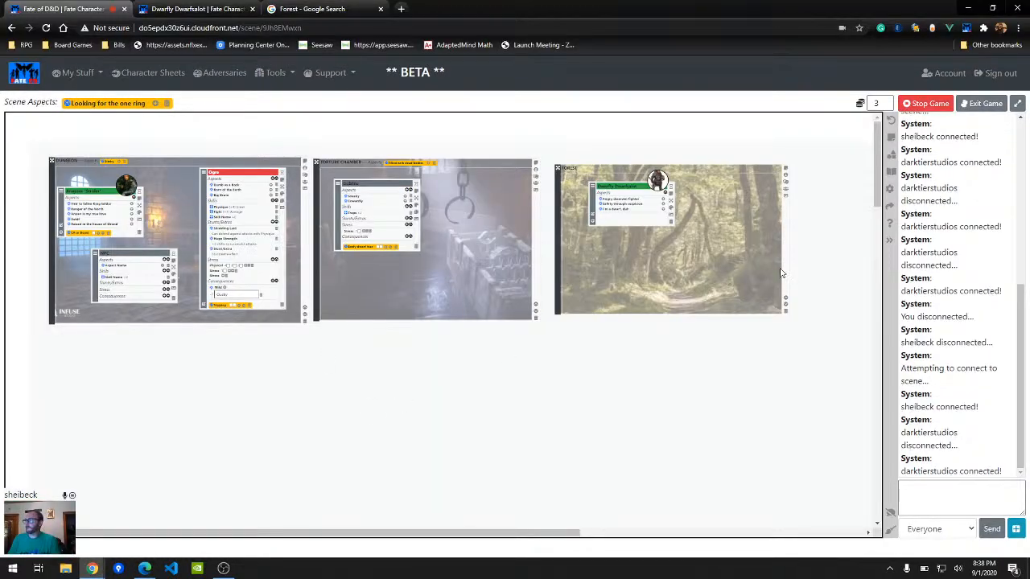
Step: Leave and rejoin the game as the host in Chrome, and check the video tiles in both browsers
{"action": "key", "text": "alt+Tab"}
{"action": "left_click", "coordinate": [986, 86]}
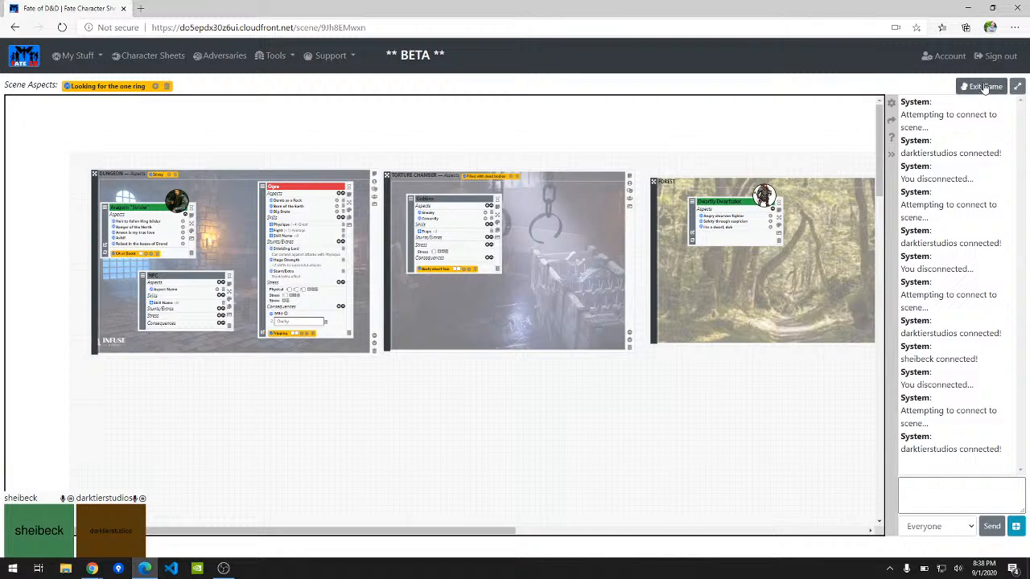
{"action": "key", "text": "alt+Tab"}
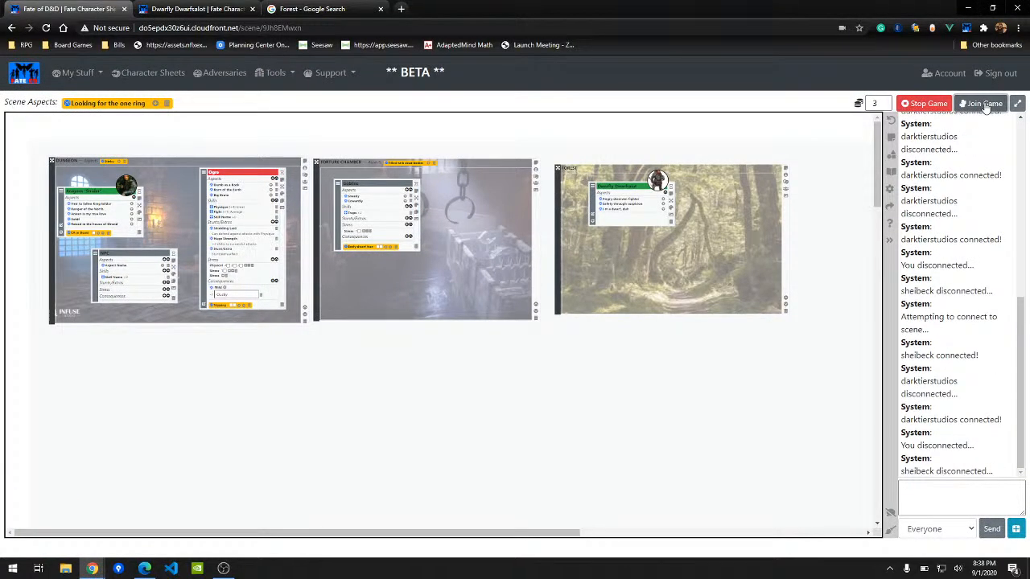
{"action": "left_click", "coordinate": [983, 104]}
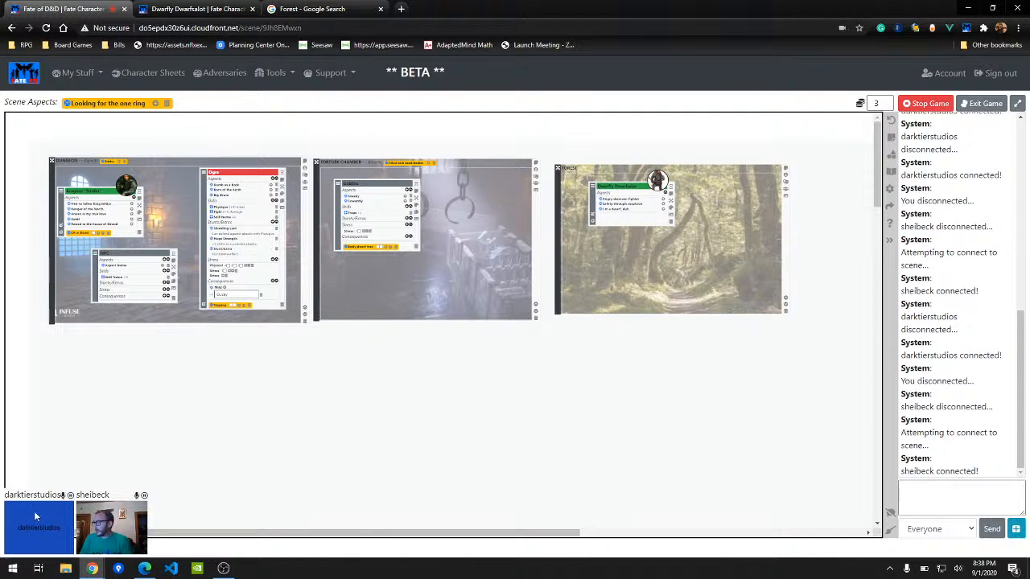
{"action": "key", "text": "alt+Tab"}
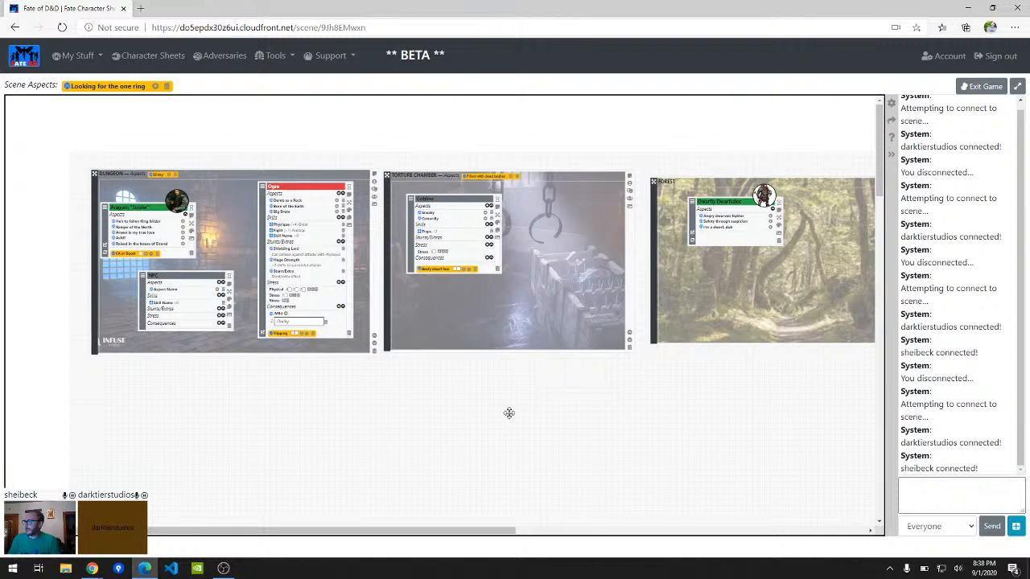
{"action": "key", "text": "alt+Tab"}
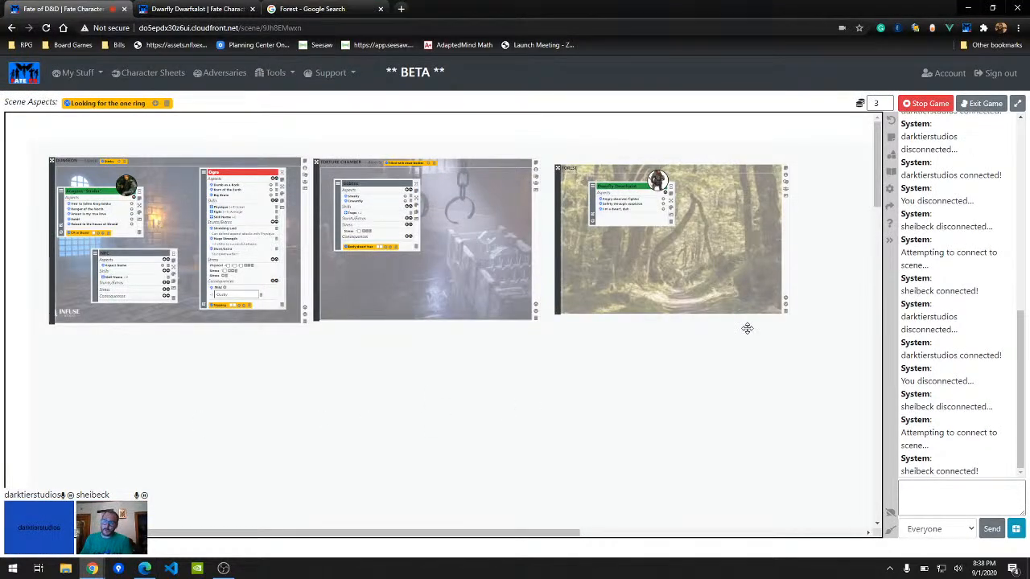
Step: Send the private chat message "Hello" to the second player, and roll 4dF as that player in Edge
{"action": "left_click", "coordinate": [966, 529]}
{"action": "left_click", "coordinate": [934, 509]}
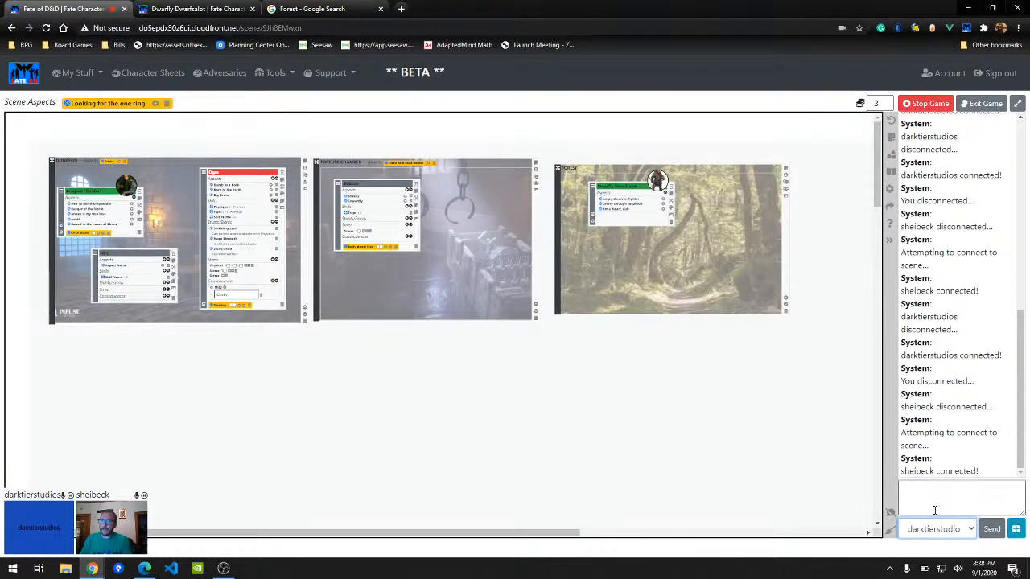
{"action": "left_click", "coordinate": [955, 487]}
{"action": "type", "text": "Hello"}
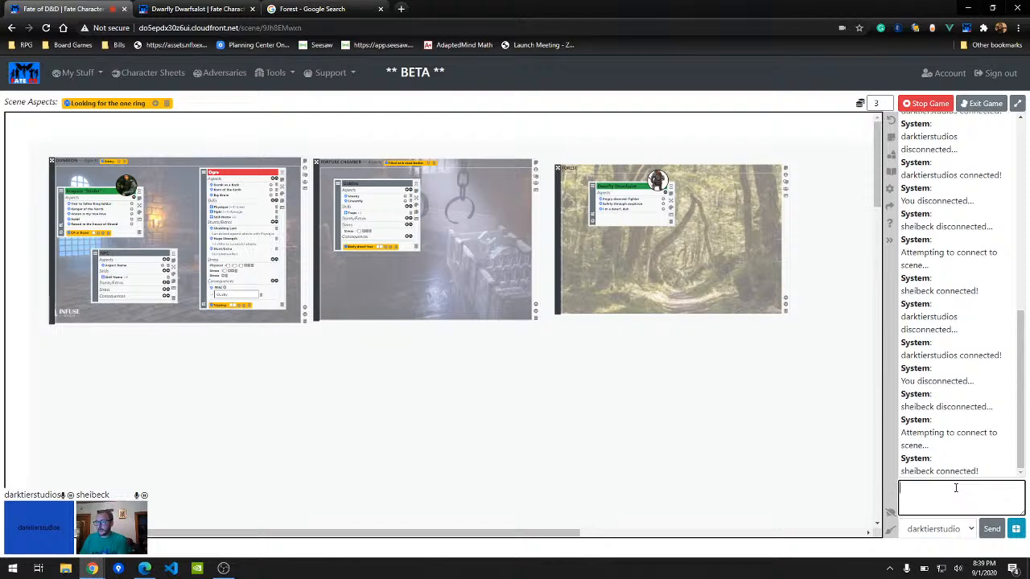
{"action": "left_click", "coordinate": [992, 528]}
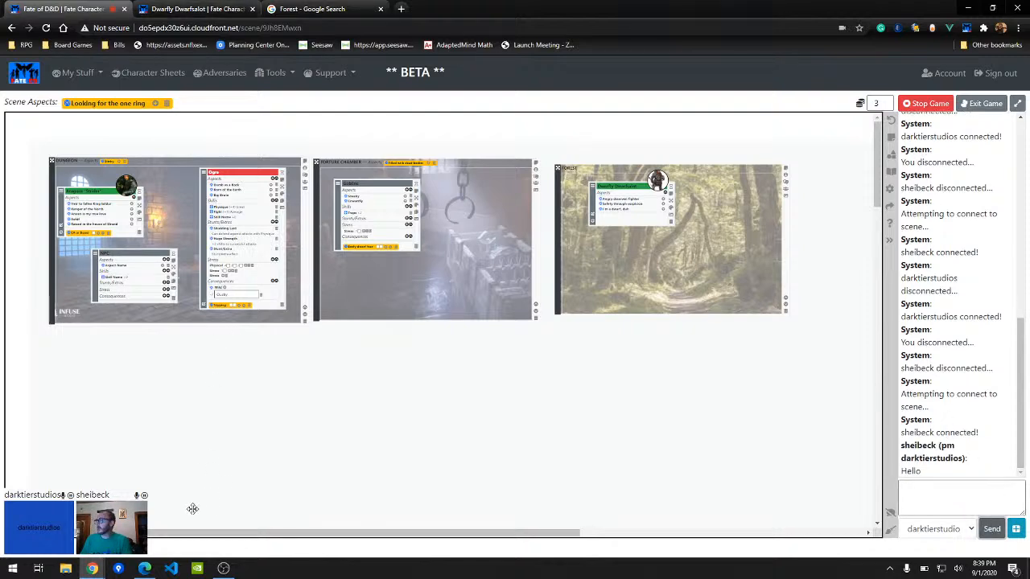
{"action": "left_click", "coordinate": [144, 568]}
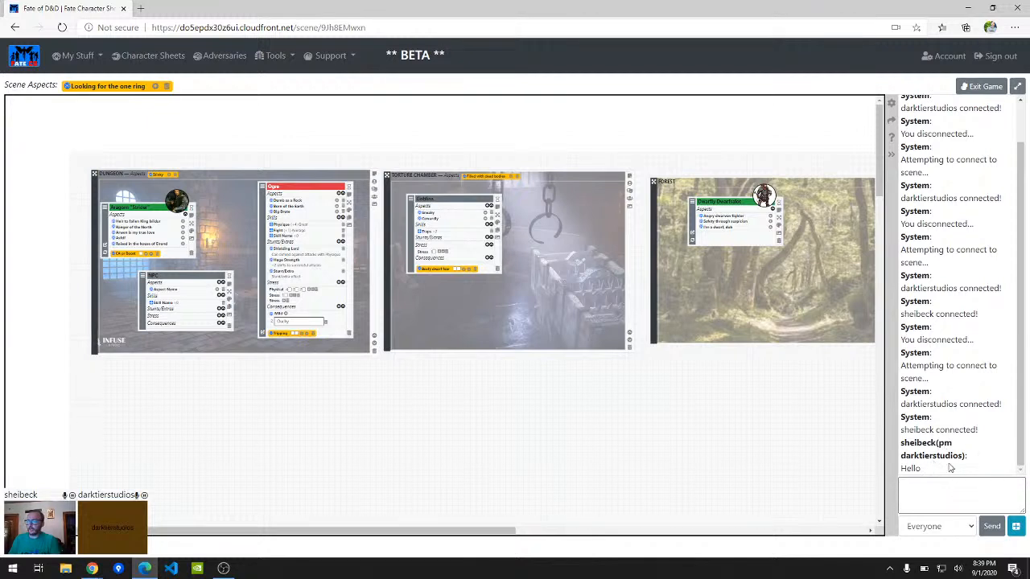
{"action": "left_click", "coordinate": [1016, 527]}
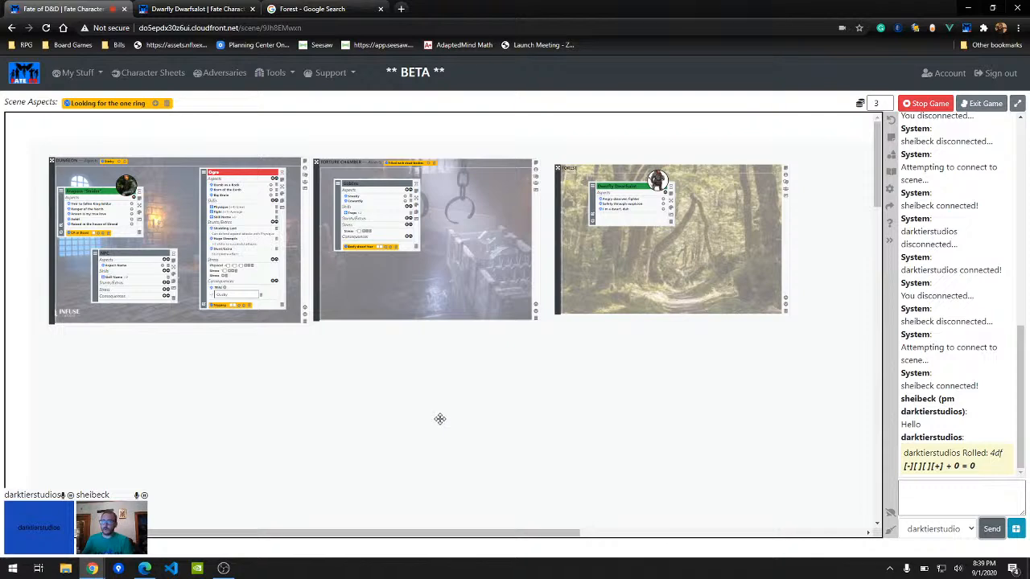
Step: As the host, move the Dwarfly Dwarfsalot card toward the middle of the Forest zone
{"action": "scroll", "coordinate": [604, 413], "scroll_direction": "down", "scroll_amount": 1}
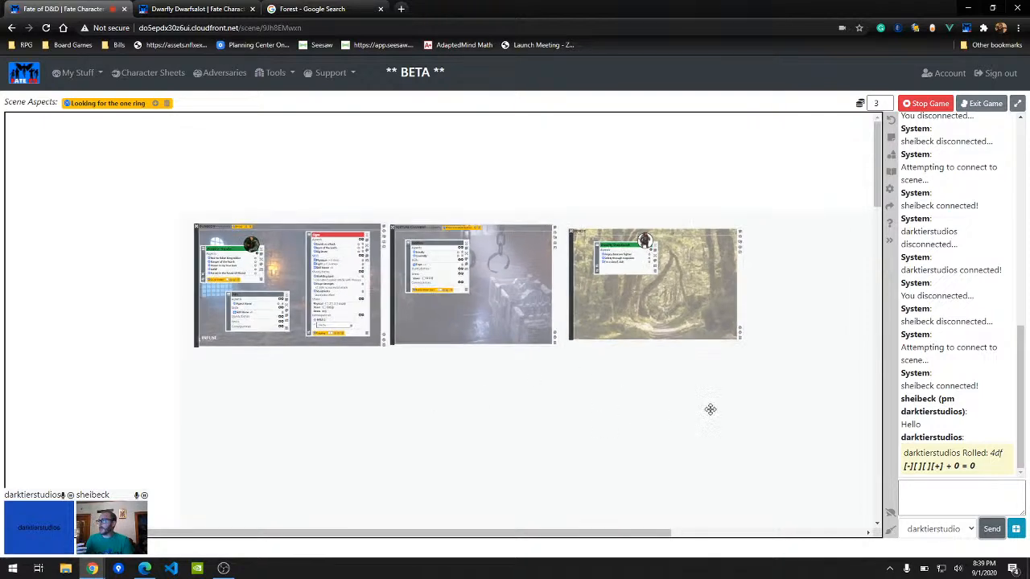
{"action": "left_click_drag", "start_coordinate": [710, 409], "coordinate": [600, 369]}
{"action": "scroll", "coordinate": [600, 369], "scroll_direction": "up", "scroll_amount": 1}
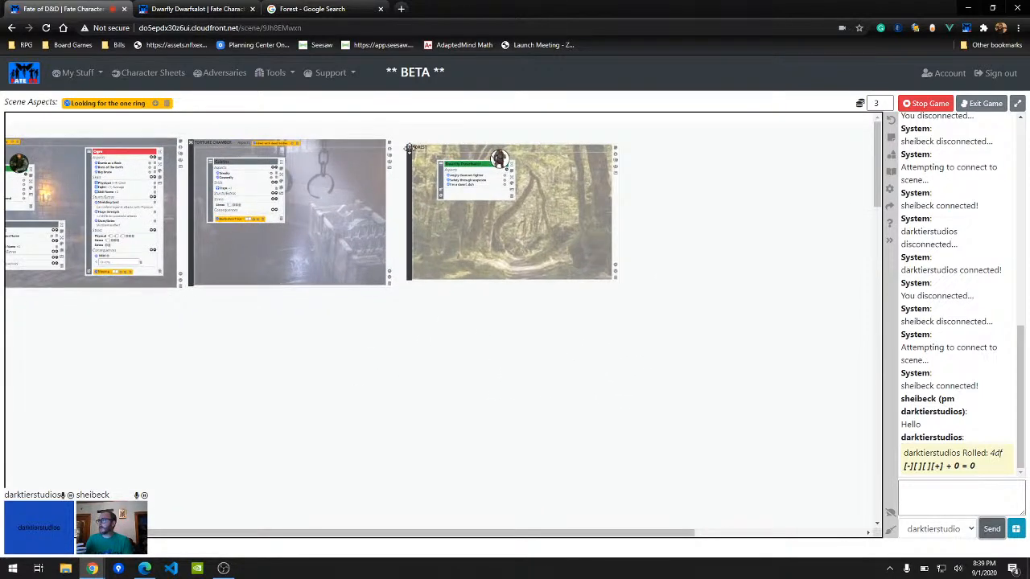
{"action": "left_click_drag", "start_coordinate": [441, 166], "coordinate": [548, 233]}
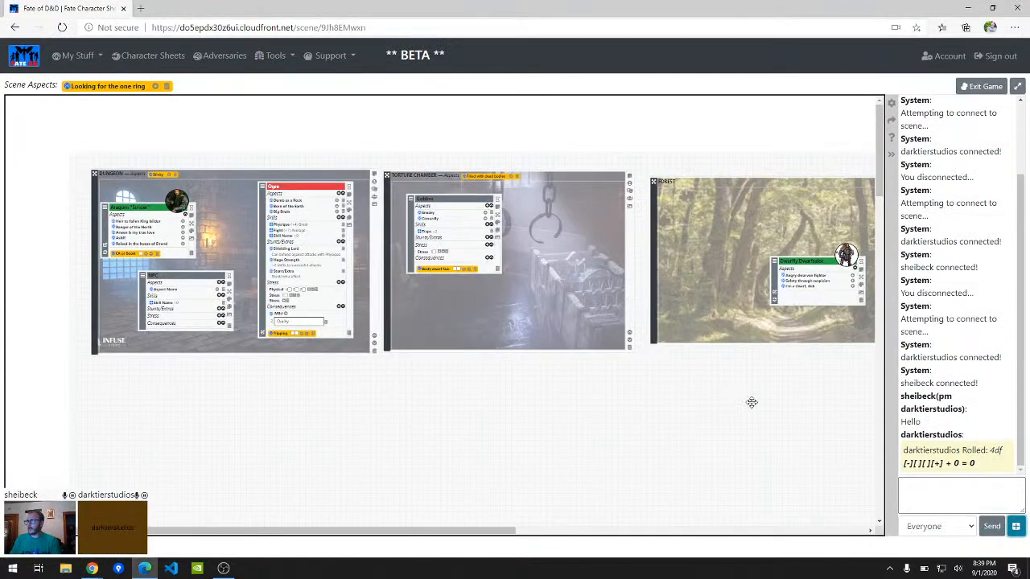
Step: In Edge, move the Dwarfly Dwarfsalot card to the upper-left part of the Forest zone as the second player
{"action": "left_click_drag", "start_coordinate": [751, 402], "coordinate": [551, 378]}
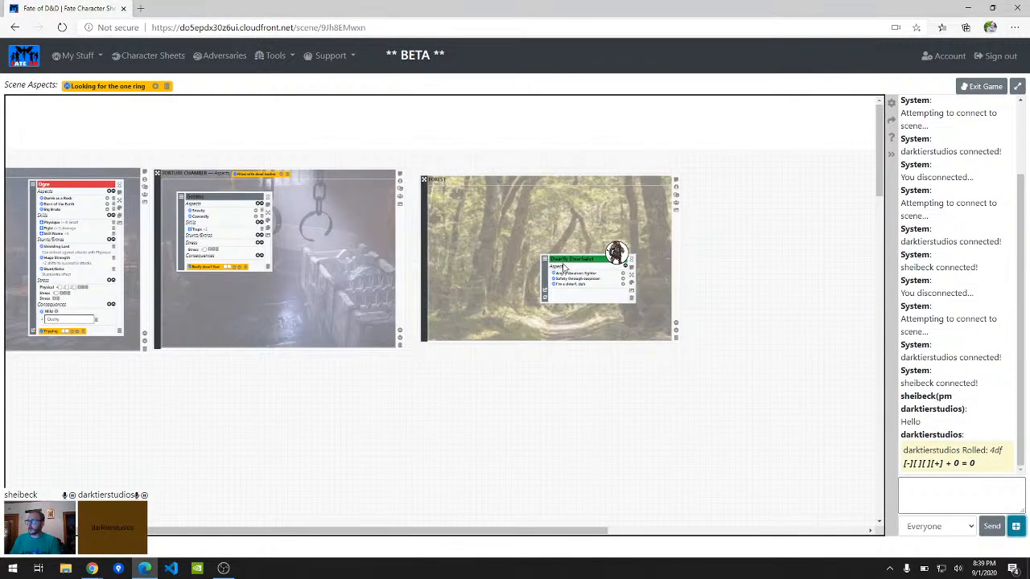
{"action": "left_click_drag", "start_coordinate": [545, 263], "coordinate": [422, 183]}
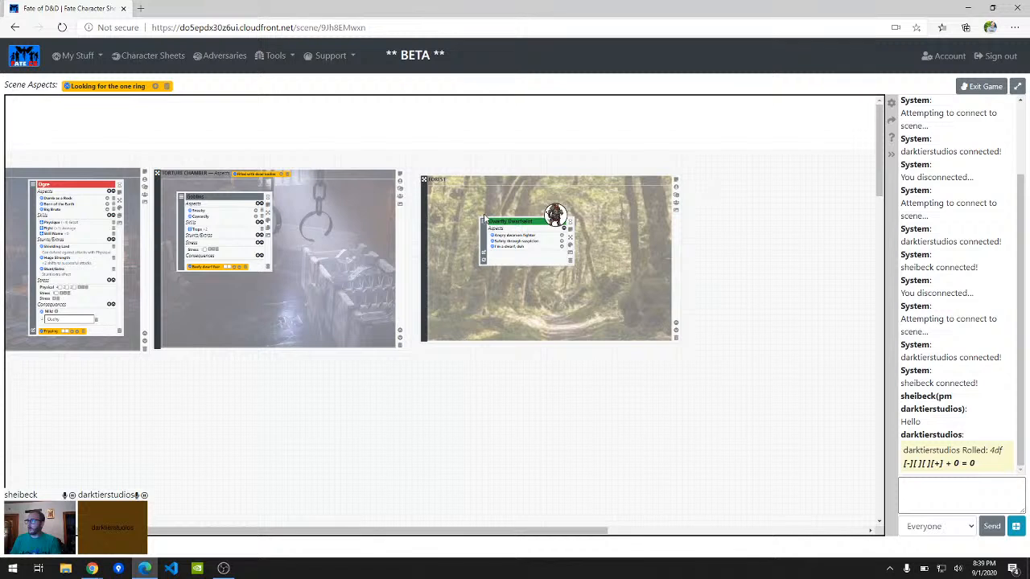
{"action": "left_click_drag", "start_coordinate": [485, 224], "coordinate": [431, 192]}
{"action": "left_click_drag", "start_coordinate": [484, 225], "coordinate": [442, 196]}
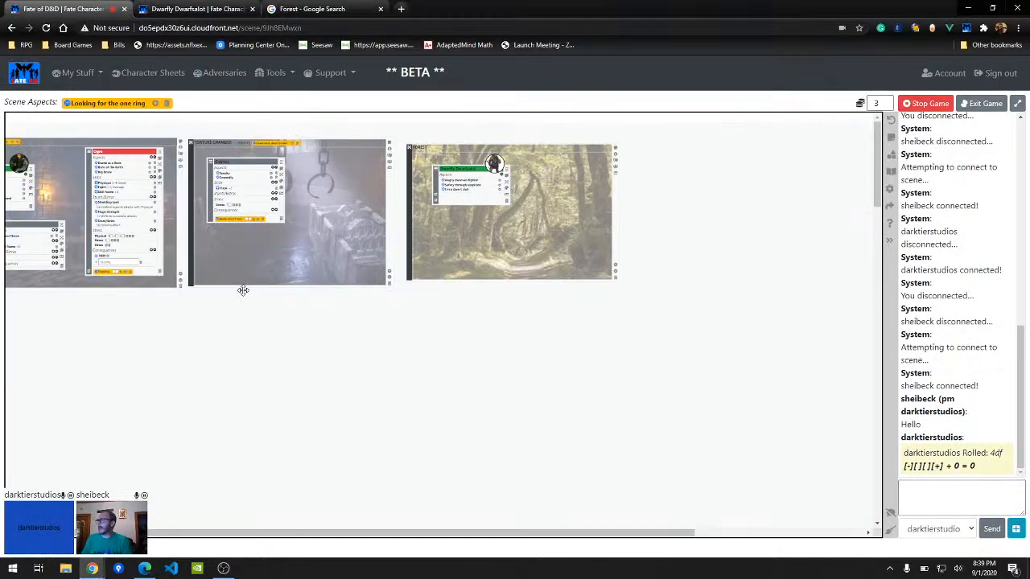
{"action": "left_click_drag", "start_coordinate": [281, 342], "coordinate": [437, 356]}
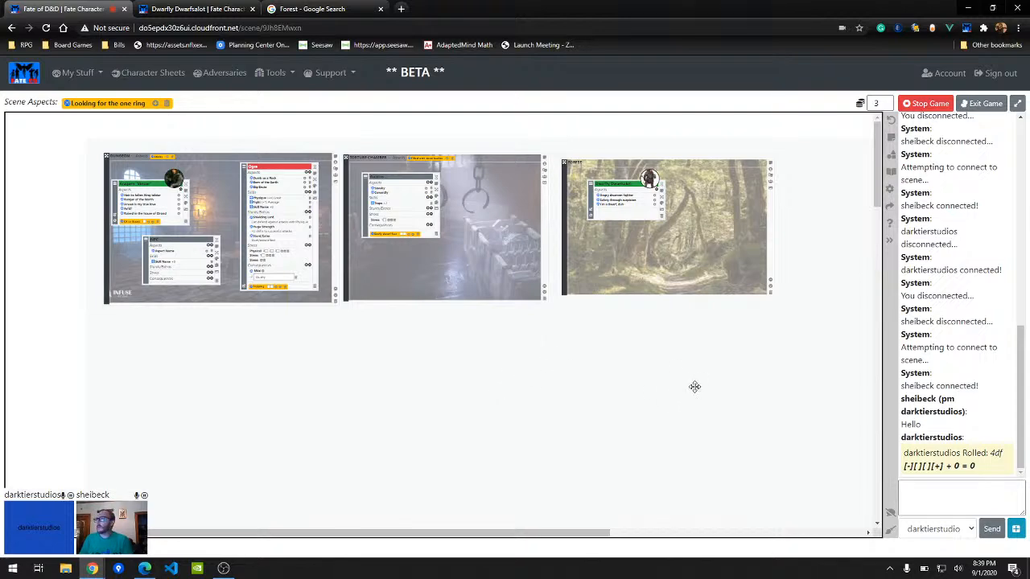
{"action": "left_click_drag", "start_coordinate": [694, 386], "coordinate": [606, 336]}
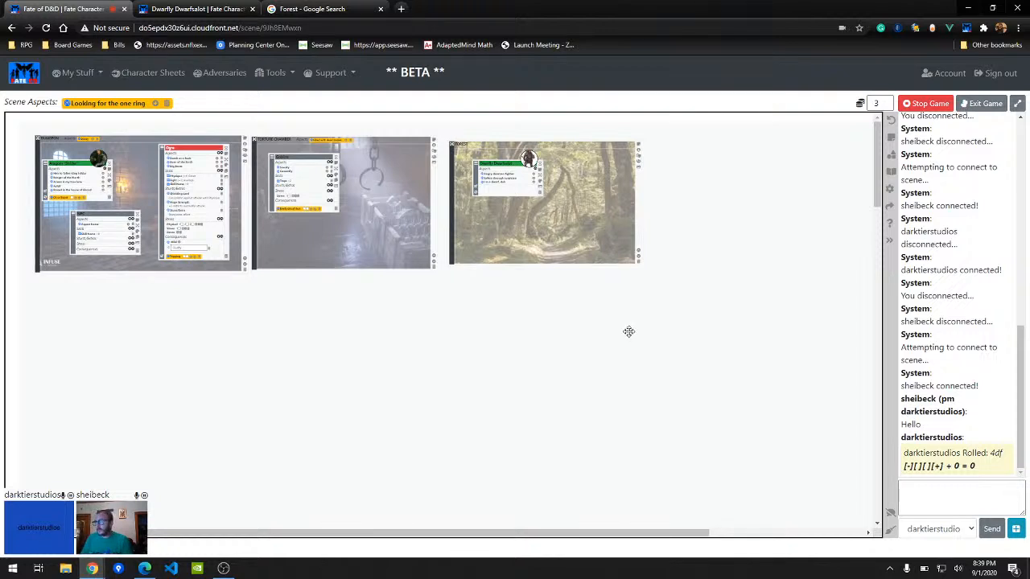
{"action": "scroll", "coordinate": [640, 333], "scroll_direction": "down", "scroll_amount": 3}
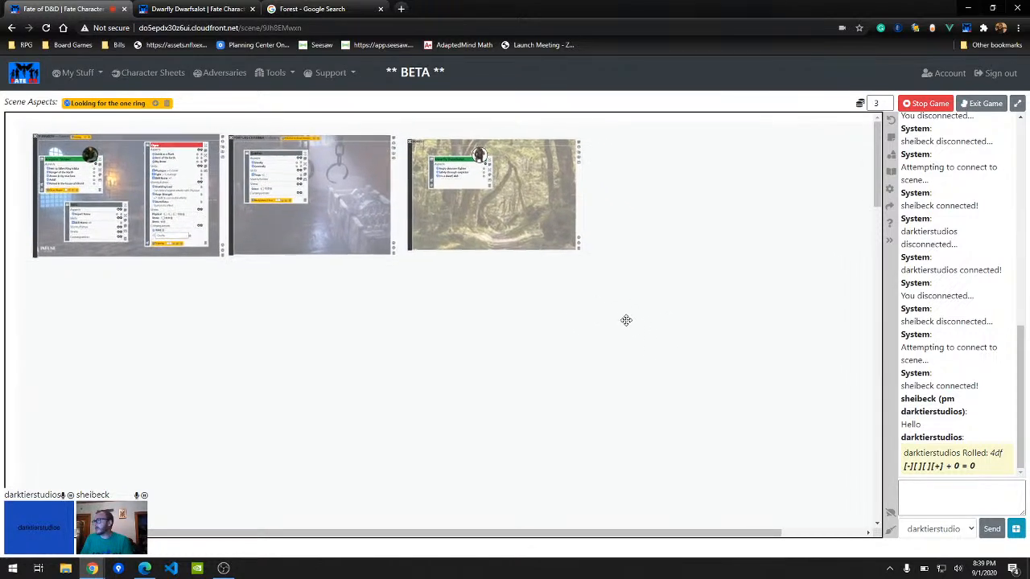
{"action": "left_click_drag", "start_coordinate": [626, 321], "coordinate": [622, 317]}
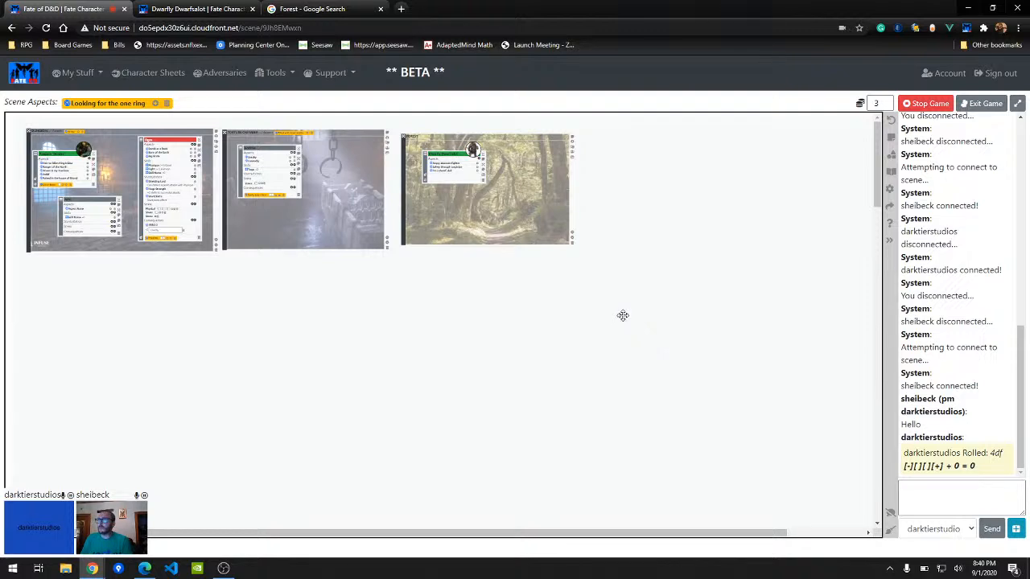
{"action": "scroll", "coordinate": [555, 320], "scroll_direction": "up", "scroll_amount": 3}
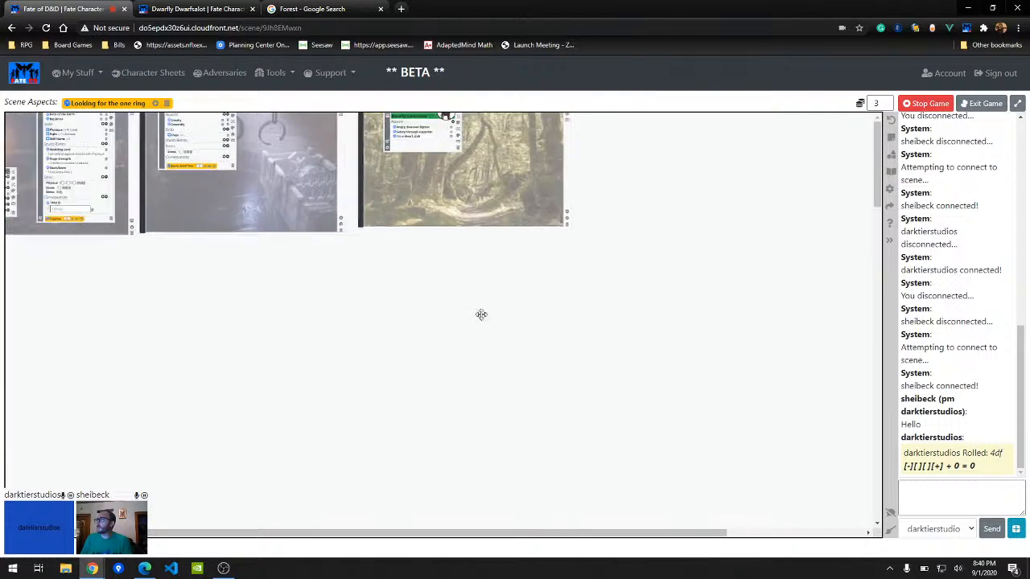
{"action": "left_click_drag", "start_coordinate": [481, 315], "coordinate": [636, 402]}
{"action": "scroll", "coordinate": [633, 400], "scroll_direction": "up", "scroll_amount": 3}
{"action": "scroll", "coordinate": [706, 430], "scroll_direction": "down", "scroll_amount": 1}
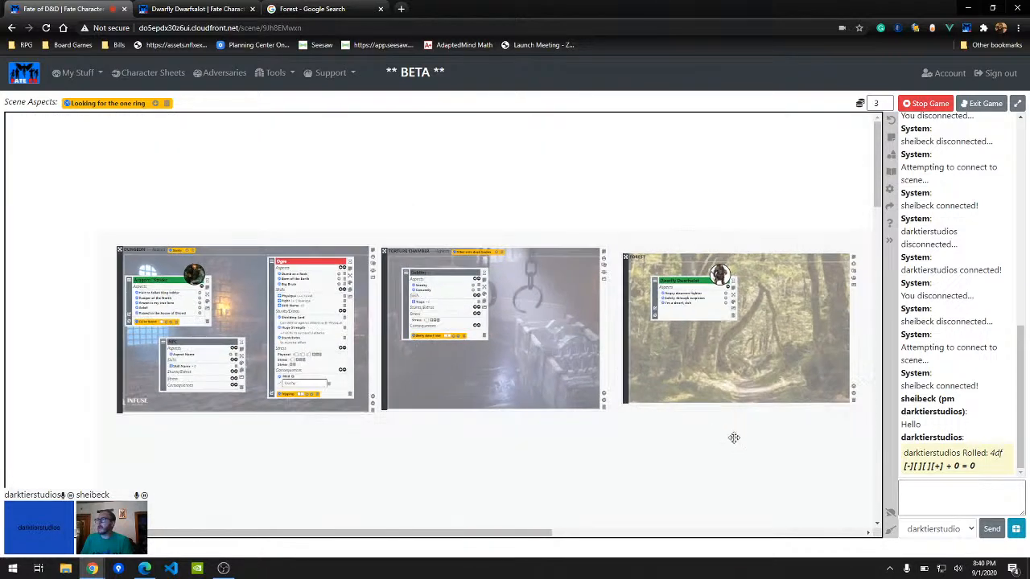
{"action": "left_click_drag", "start_coordinate": [736, 439], "coordinate": [645, 327]}
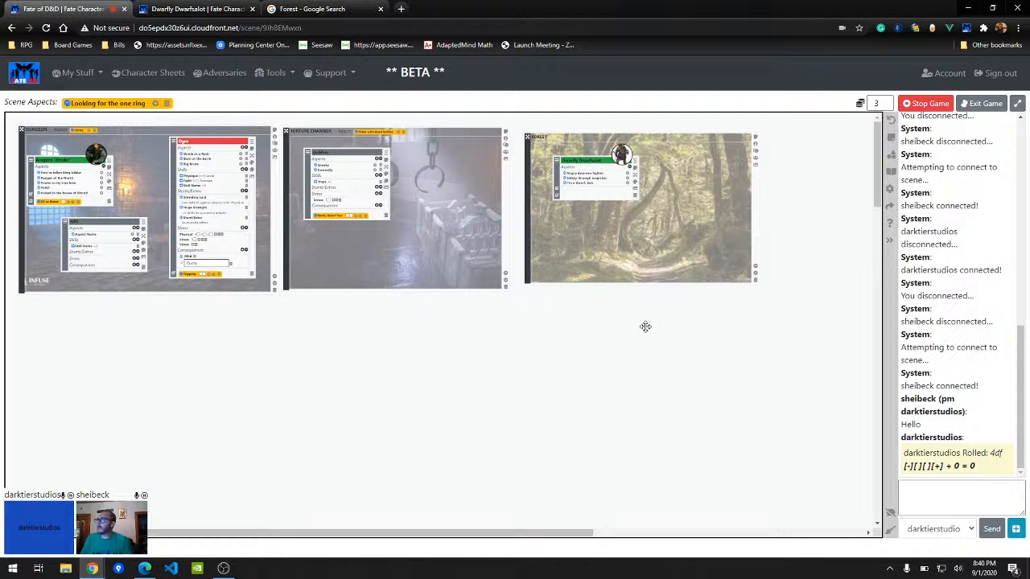
{"action": "scroll", "coordinate": [631, 366], "scroll_direction": "up", "scroll_amount": 1}
{"action": "left_click_drag", "start_coordinate": [505, 359], "coordinate": [567, 388]}
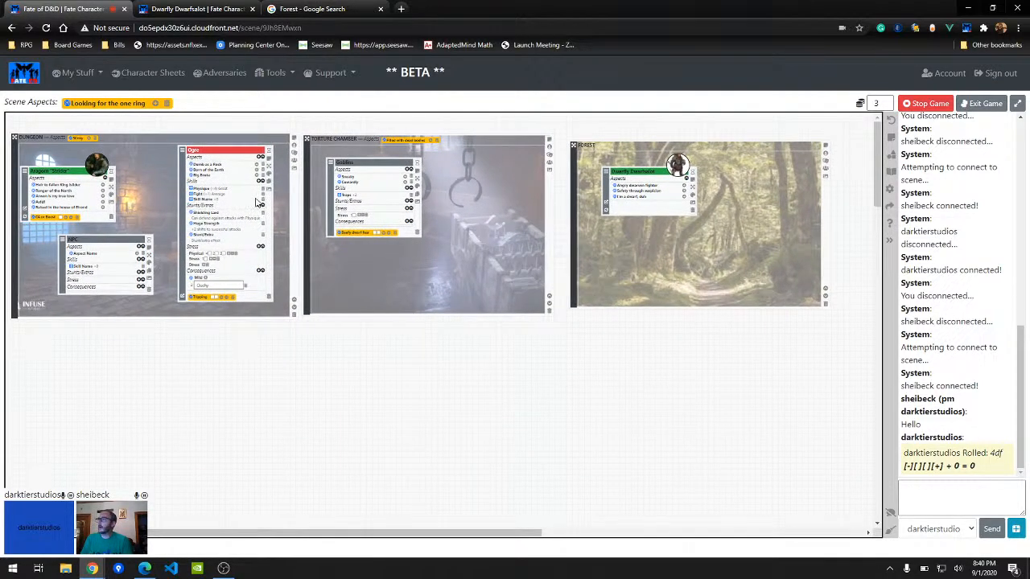